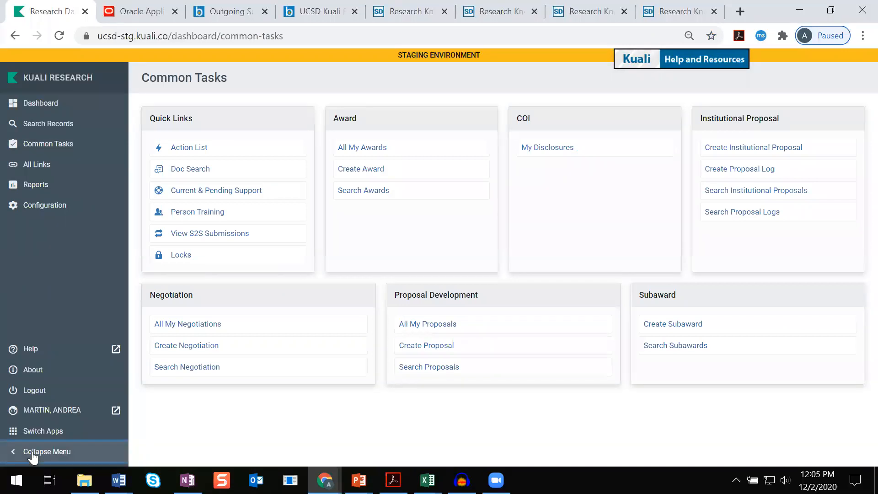
# Open the subaward search from the common tasks
pyautogui.click(32, 453)
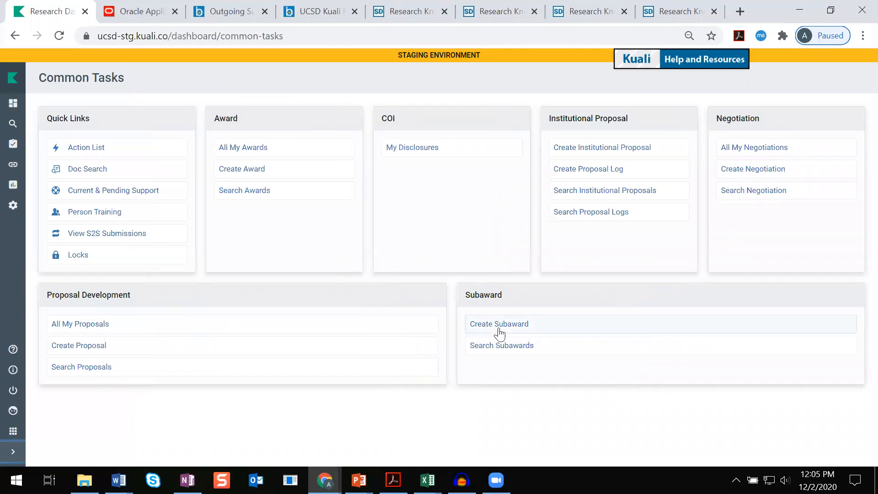
pyautogui.moveTo(467, 294); pyautogui.dragTo(509, 300)
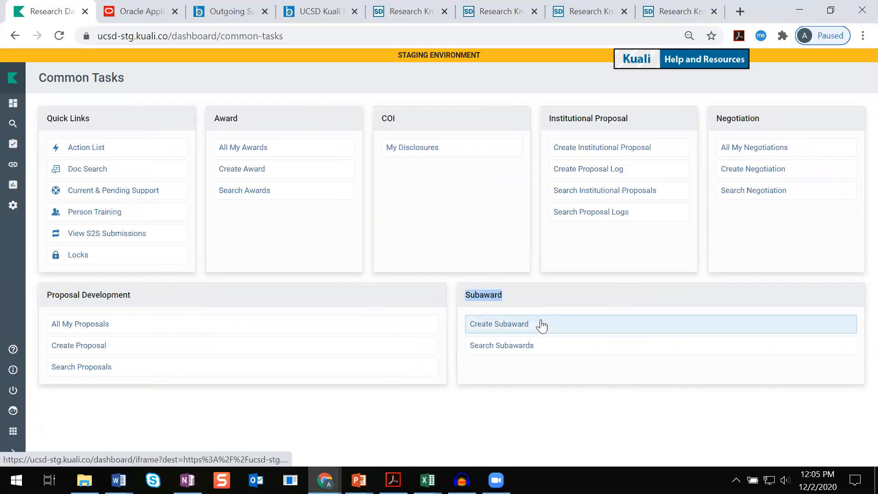
pyautogui.click(497, 276)
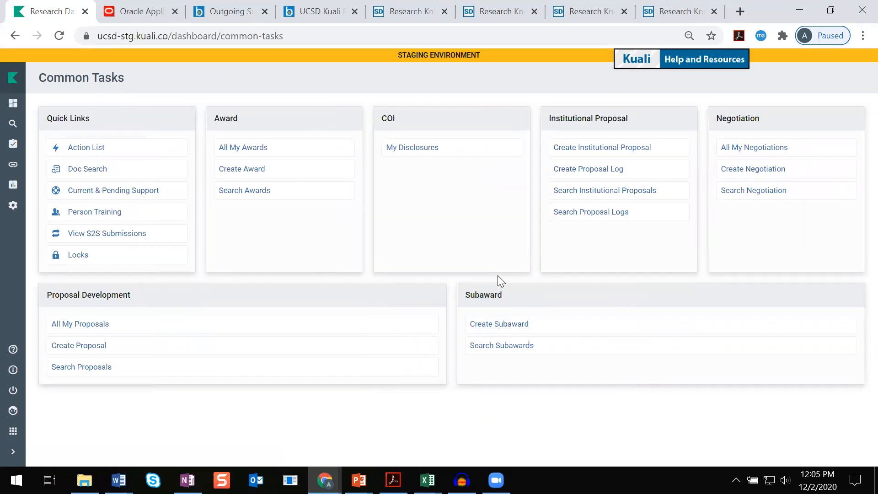
pyautogui.click(517, 349)
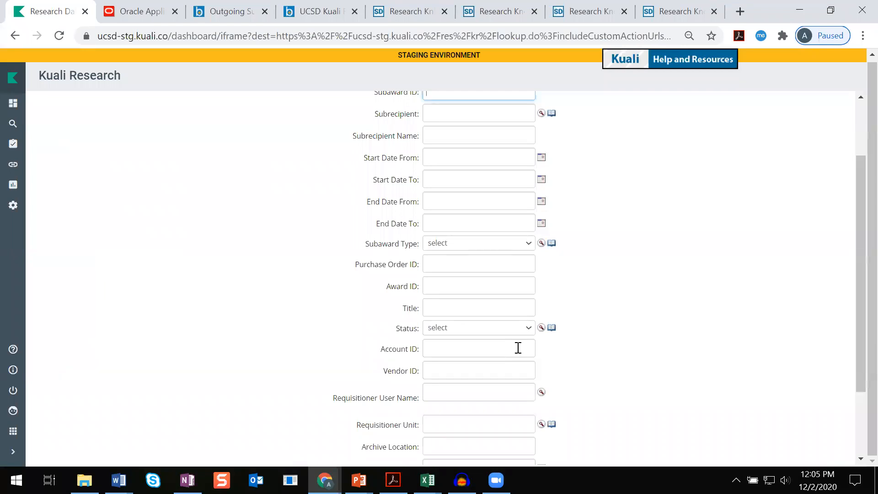
# Search subawards for Subaward ID 704069 with document status set to Both
pyautogui.scroll(2, 538, 363)
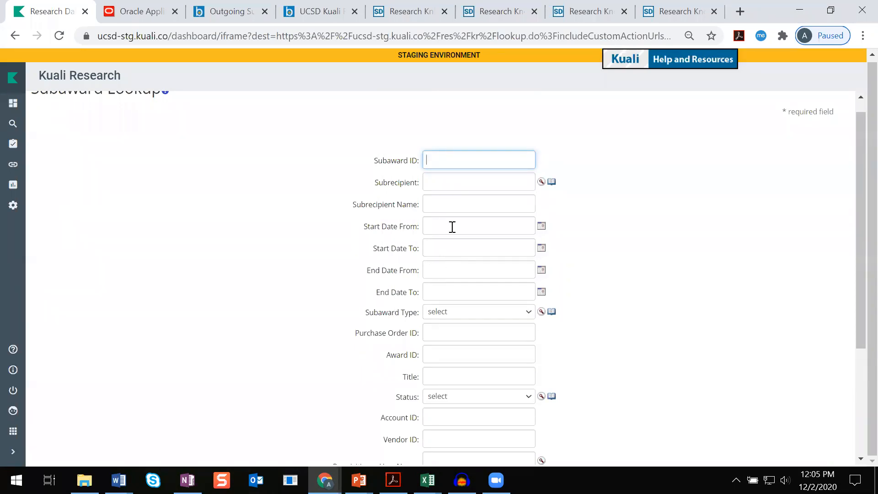
pyautogui.click(468, 164)
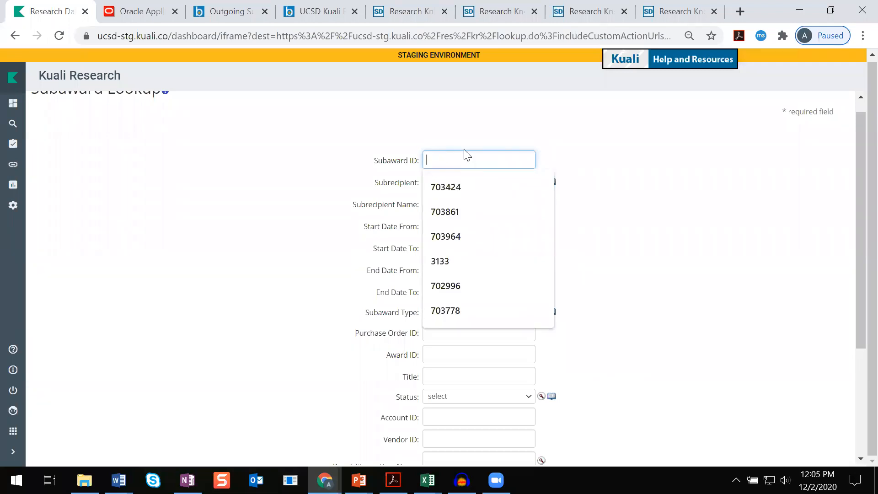
pyautogui.write('70')
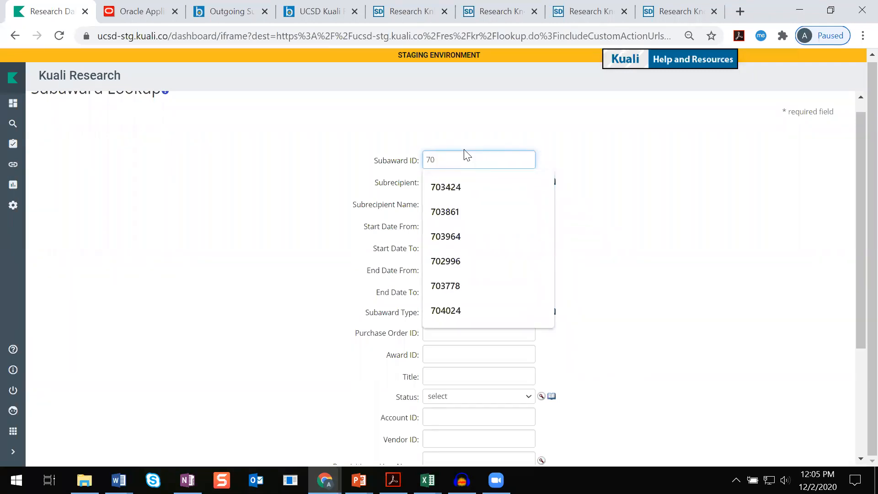
pyautogui.write('4')
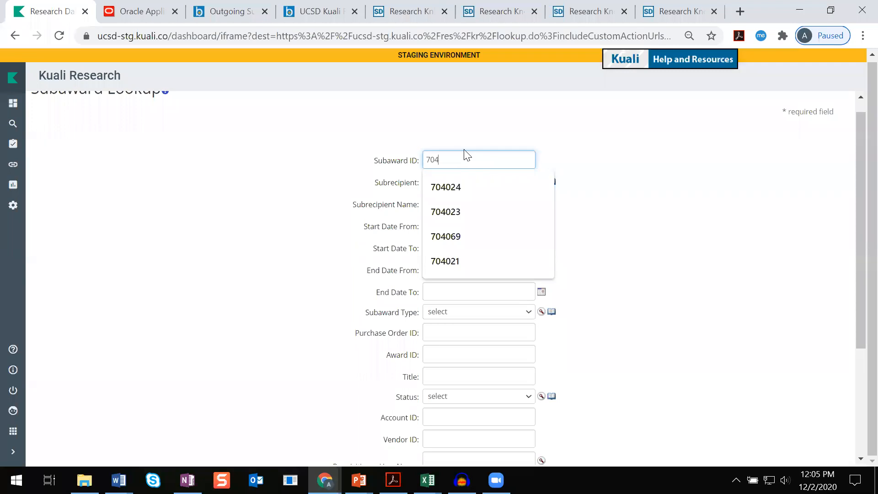
pyautogui.write('069')
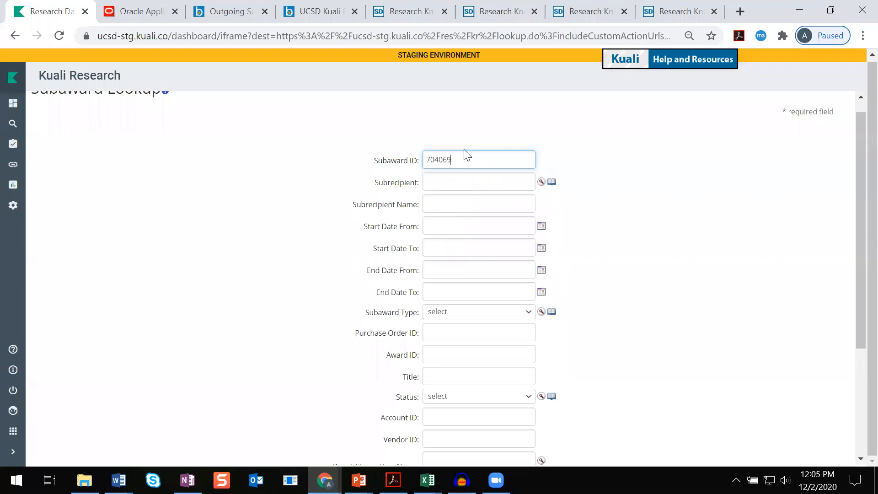
pyautogui.scroll(-3, 582, 201)
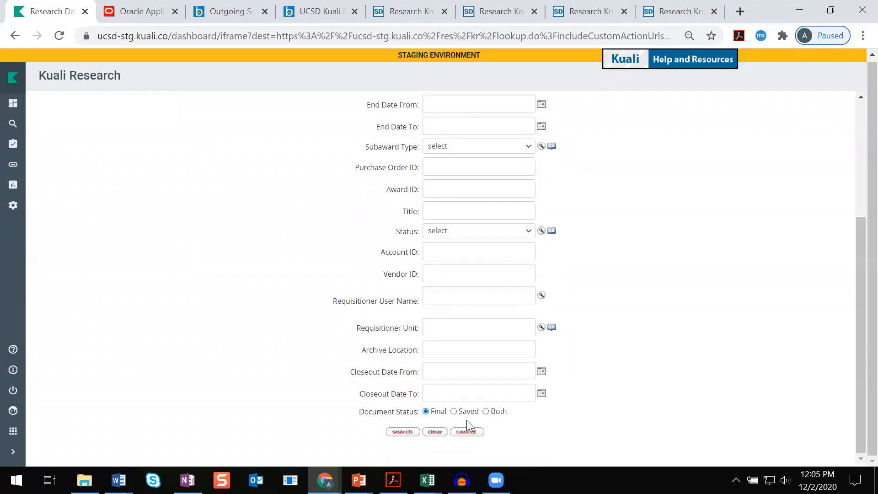
pyautogui.click(492, 410)
pyautogui.click(403, 431)
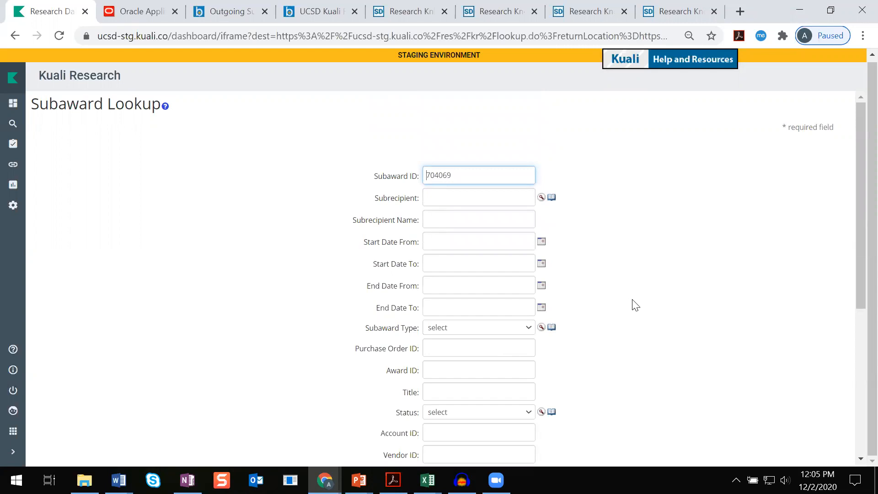
# Open subaward 704069 from the search results
pyautogui.scroll(-5, 634, 304)
pyautogui.scroll(1, 634, 304)
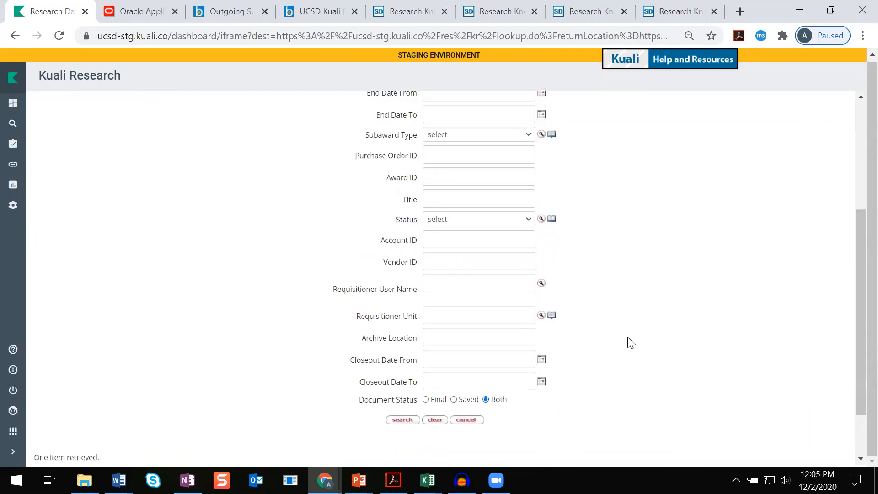
pyautogui.scroll(-1, 629, 341)
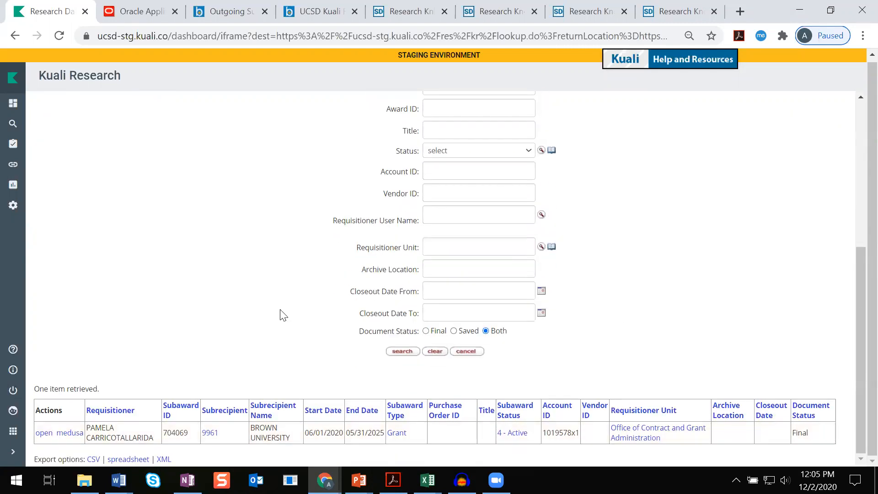
pyautogui.click(42, 433)
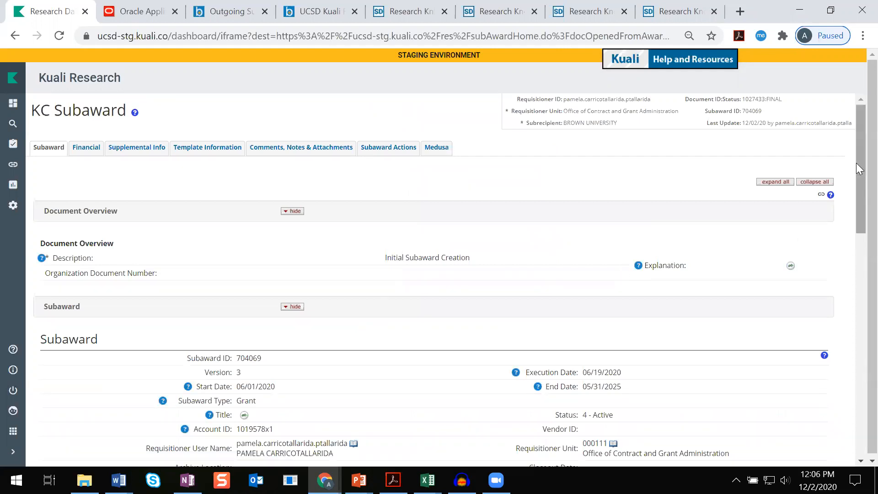
# Switch the subaward document into edit mode
pyautogui.moveTo(856, 154); pyautogui.dragTo(856, 413)
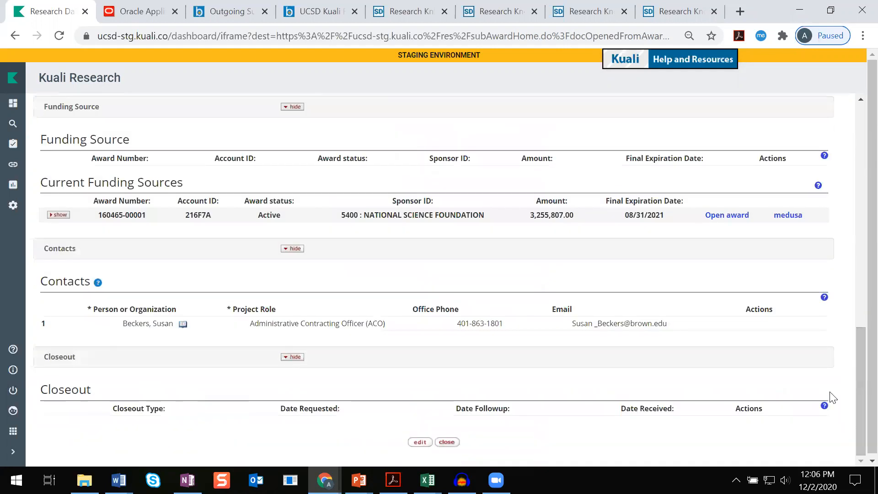
pyautogui.click(419, 441)
pyautogui.click(433, 295)
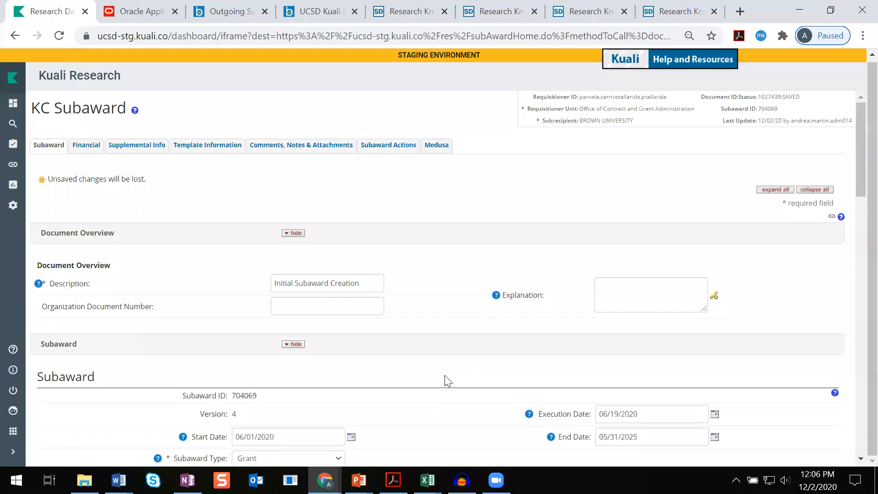
# Replace the document description with 'Requisitioner and SSID update.'
pyautogui.scroll(-2, 473, 356)
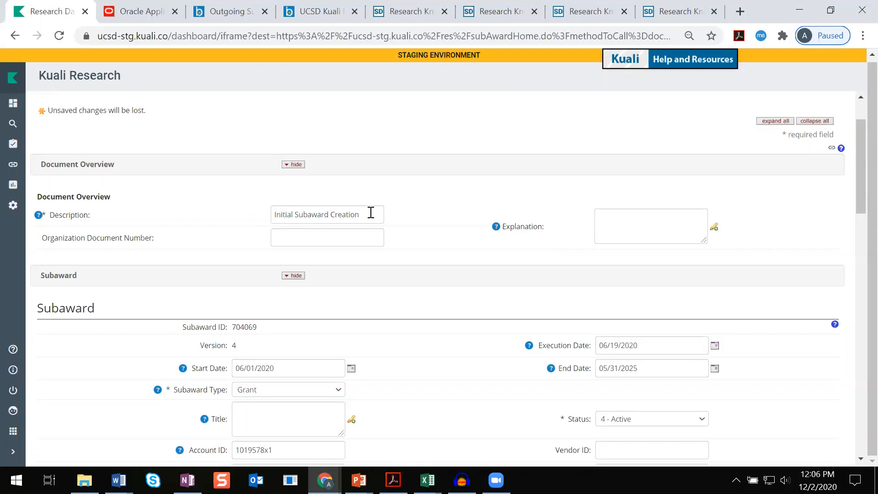
pyautogui.tripleClick(330, 212)
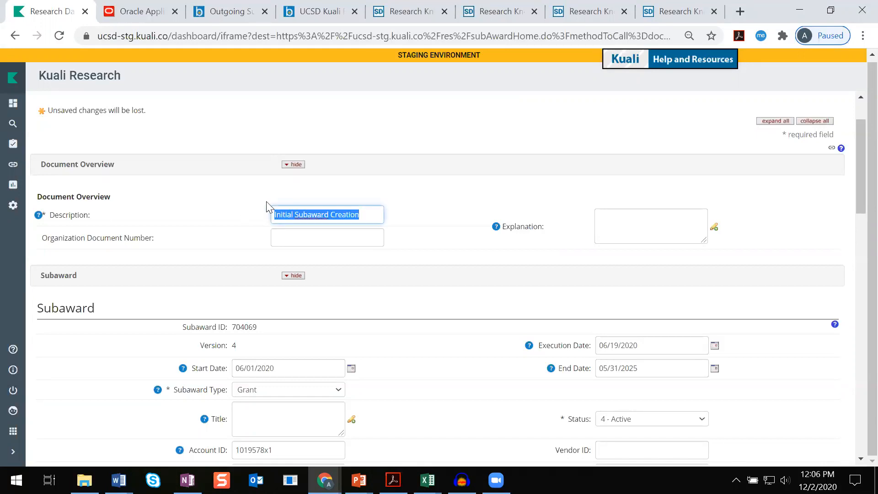
pyautogui.press('BackSpace')
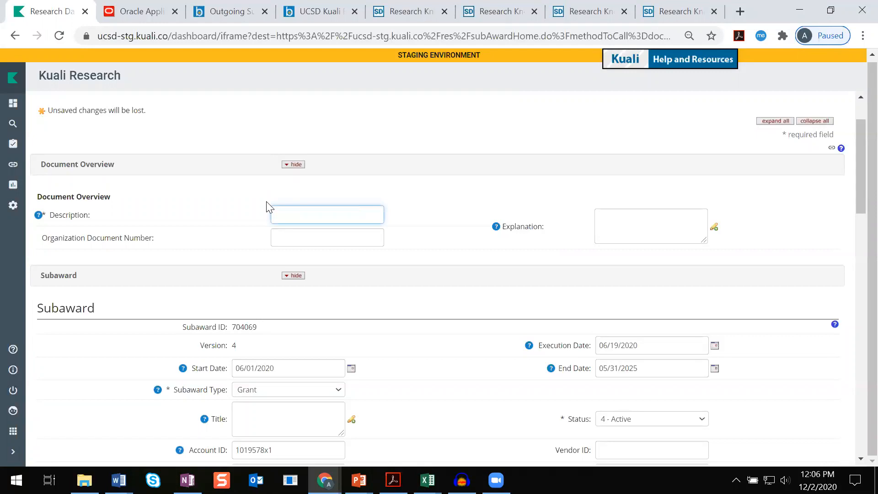
pyautogui.write('Requisitioner and SSID update.')
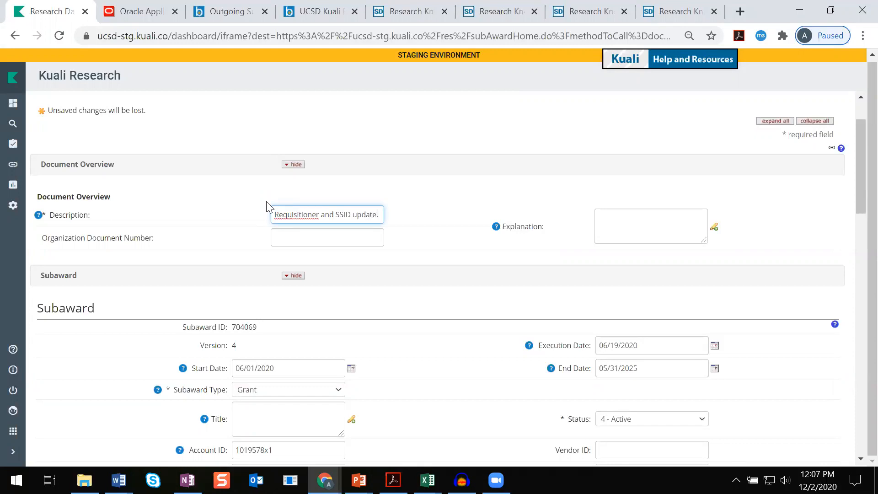
# Enter the explanation 'Current requisitioner will be on vacation. Current SSID is affiliated with incorrect address.'
pyautogui.click(652, 219)
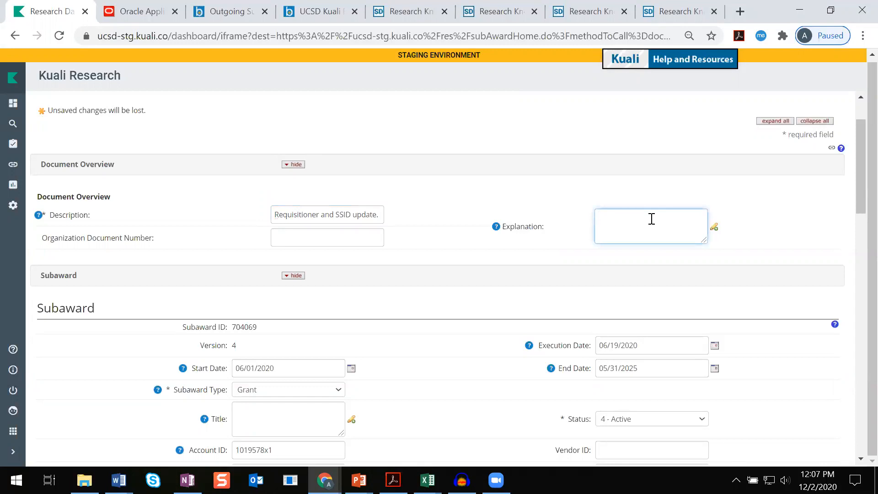
pyautogui.write('Current requisitioner will be on vacation. Current SSID is affiliated with incorrect address.')
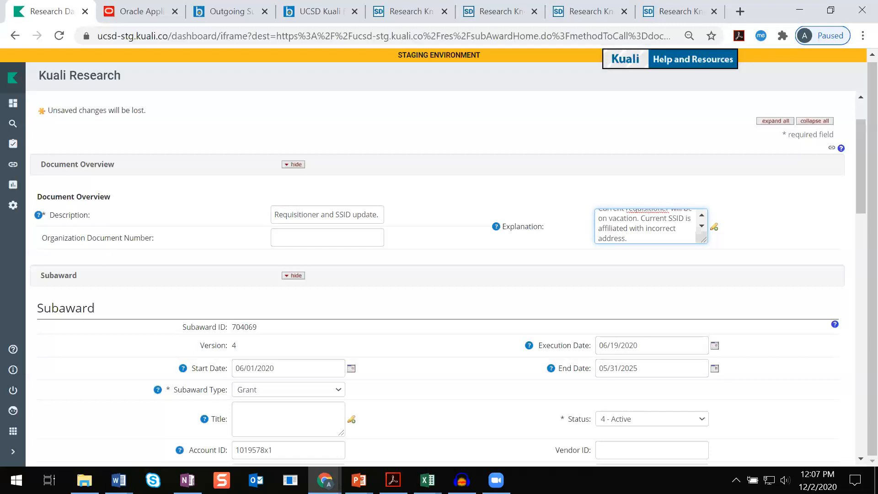
# Open the person lookup for the Requisitioner User Name
pyautogui.scroll(-1, 597, 189)
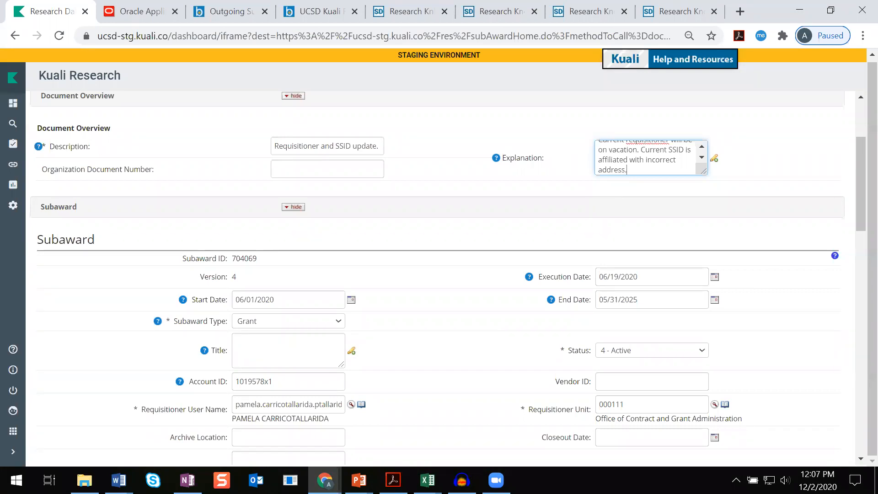
pyautogui.hotkey('alt', 'Tab')
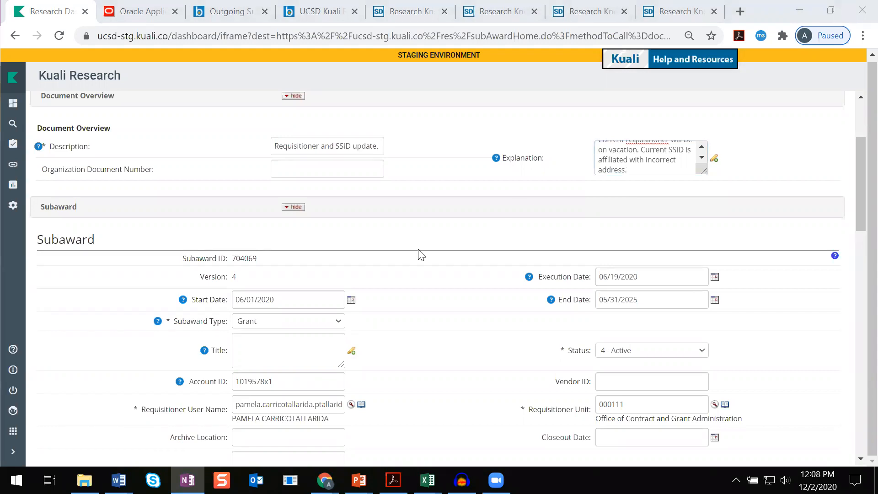
pyautogui.scroll(-3, 369, 267)
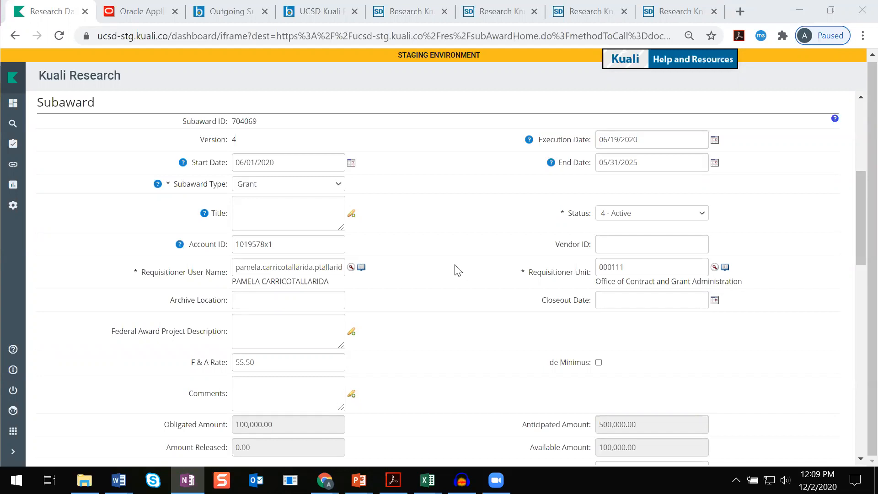
pyautogui.click(352, 273)
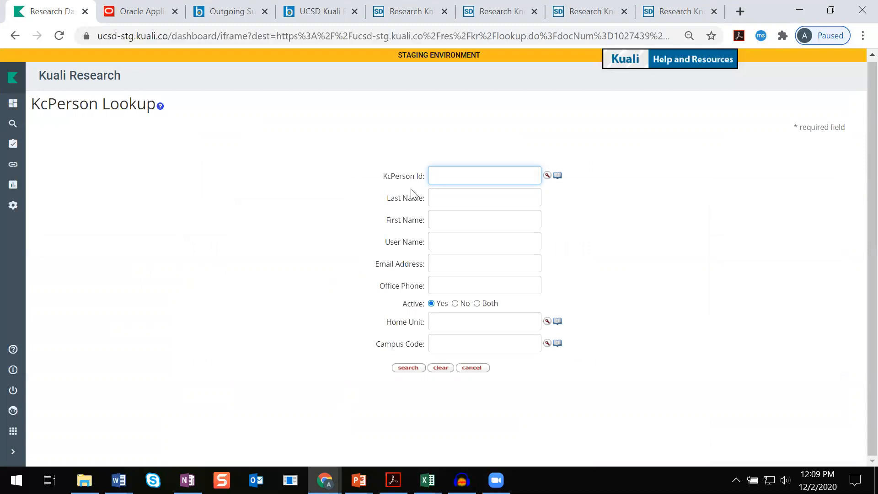
# Search for the new requisitioner by last and first name and return that person to the subaward
pyautogui.click(433, 198)
pyautogui.write('martin')
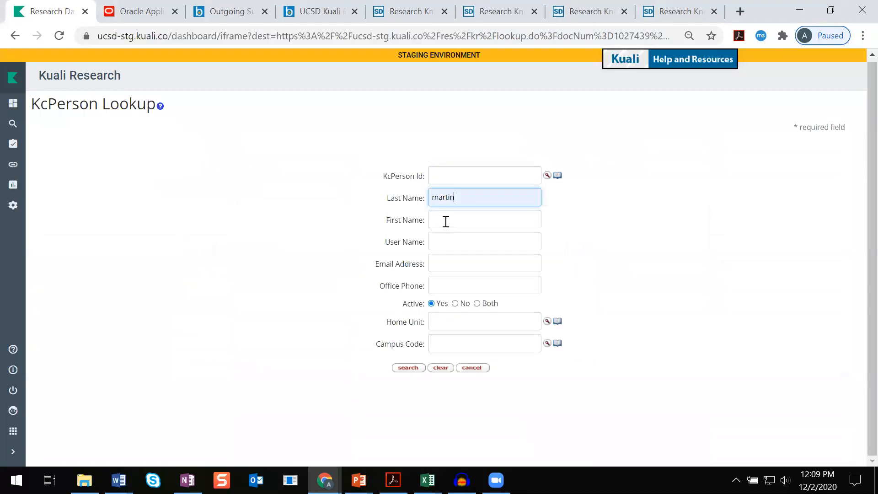
pyautogui.click(446, 222)
pyautogui.click(456, 273)
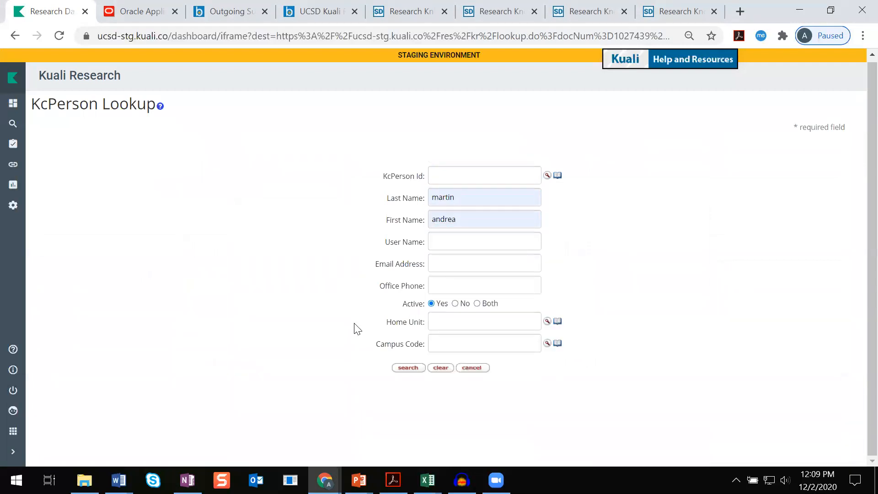
pyautogui.click(408, 368)
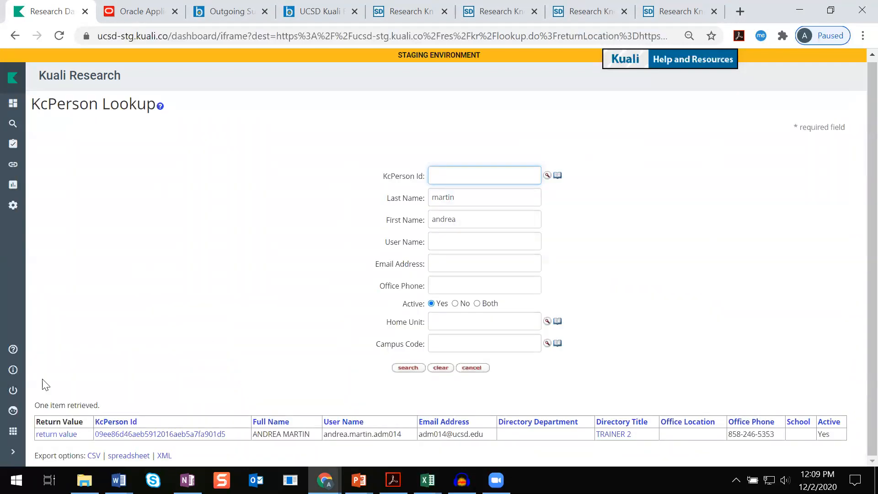
pyautogui.click(66, 439)
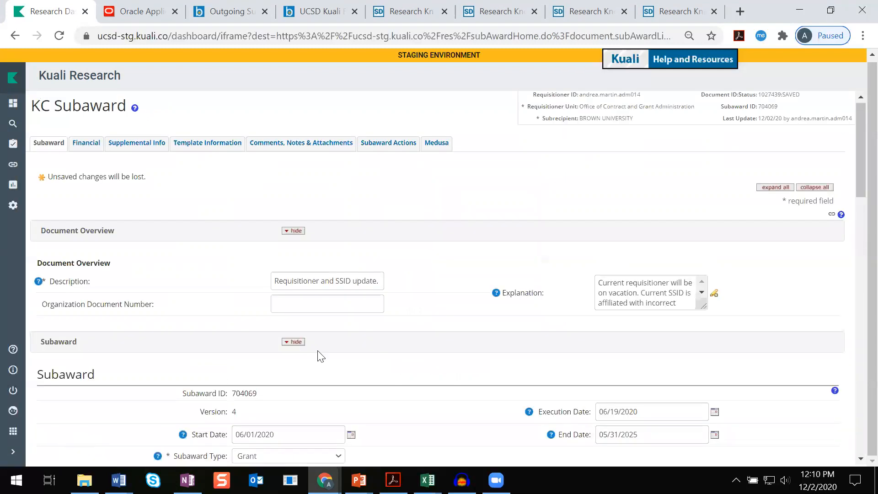
# Open the organization inquiry for the subrecipient
pyautogui.scroll(-3, 319, 351)
pyautogui.scroll(-2, 319, 351)
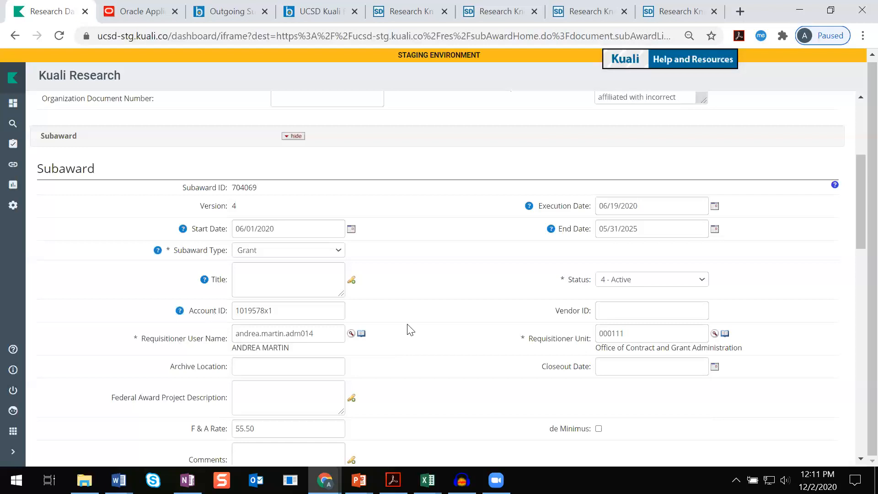
pyautogui.scroll(-1, 523, 369)
pyautogui.scroll(-5, 523, 368)
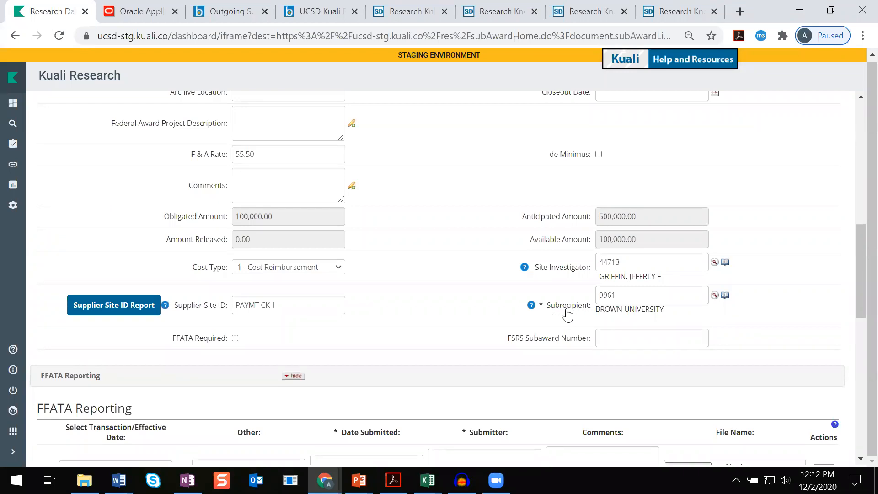
pyautogui.click(725, 296)
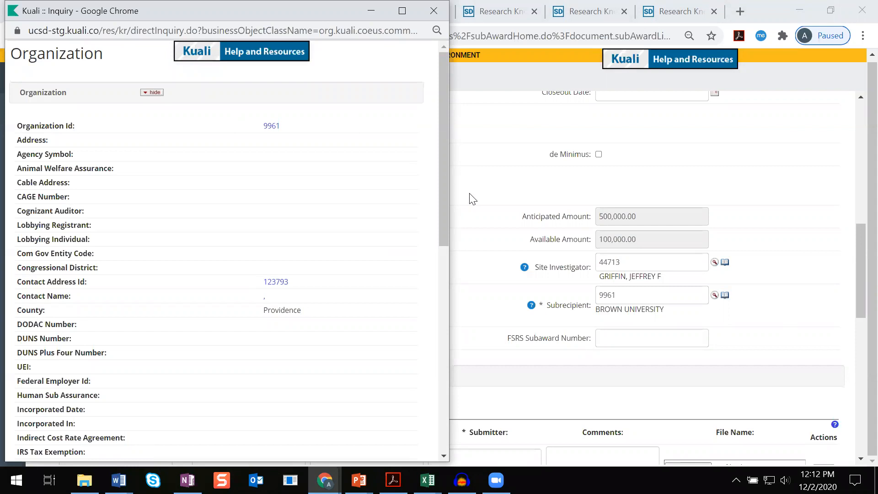
# Select the subrecipient's vendor code in the organization inquiry and close the inquiry window
pyautogui.moveTo(441, 172); pyautogui.dragTo(433, 287)
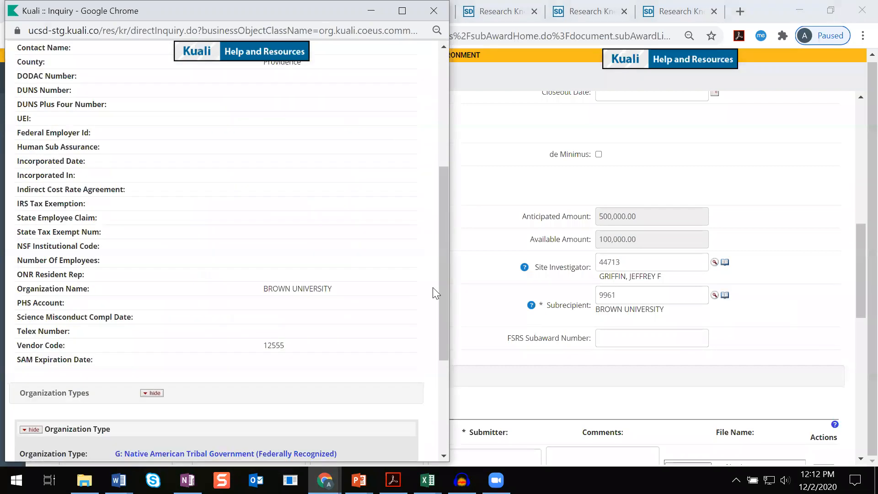
pyautogui.moveTo(18, 345); pyautogui.dragTo(301, 359)
pyautogui.click(272, 347)
pyautogui.doubleClick(272, 346)
pyautogui.click(271, 343)
pyautogui.moveTo(264, 346); pyautogui.dragTo(280, 344)
pyautogui.click(444, 328)
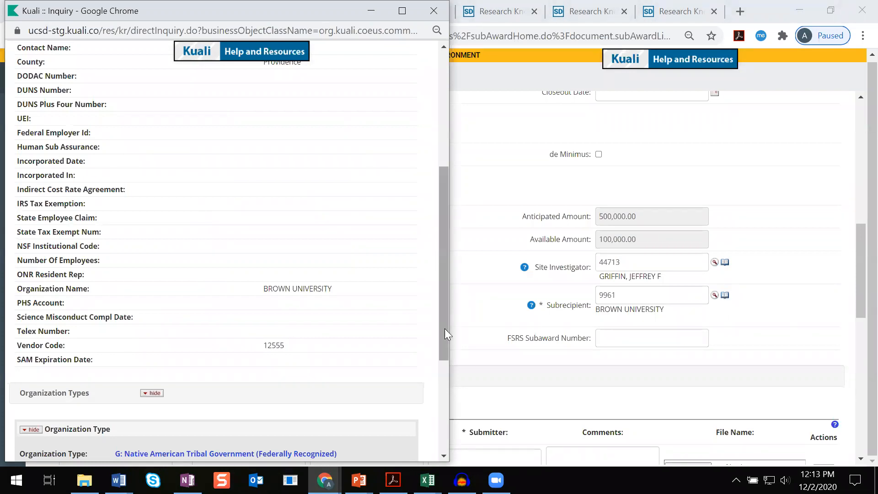
pyautogui.click(435, 8)
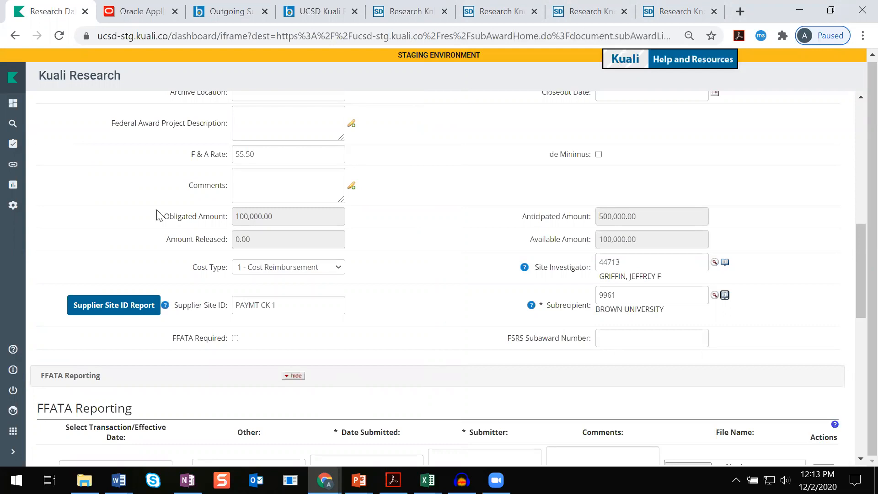
# Switch to Oracle Financials and browse Reports and Analytics into the Shared Folders' Custom folder
pyautogui.moveTo(165, 309)
pyautogui.click(123, 13)
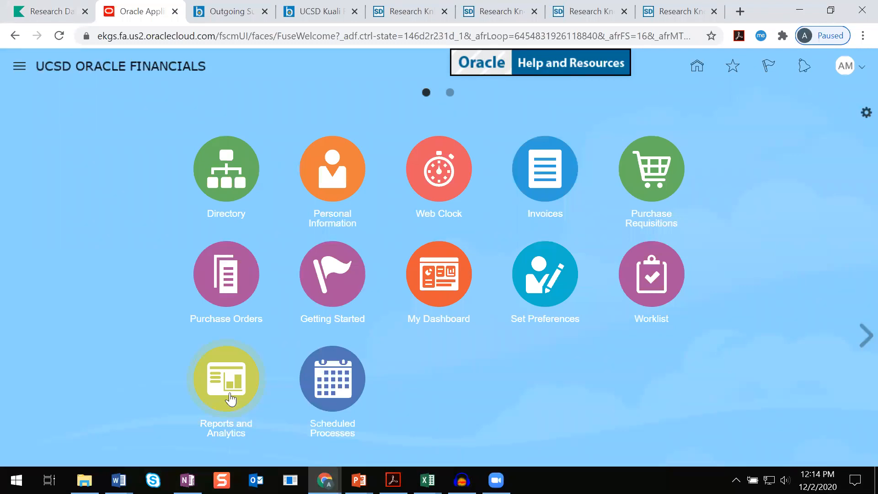
pyautogui.click(229, 392)
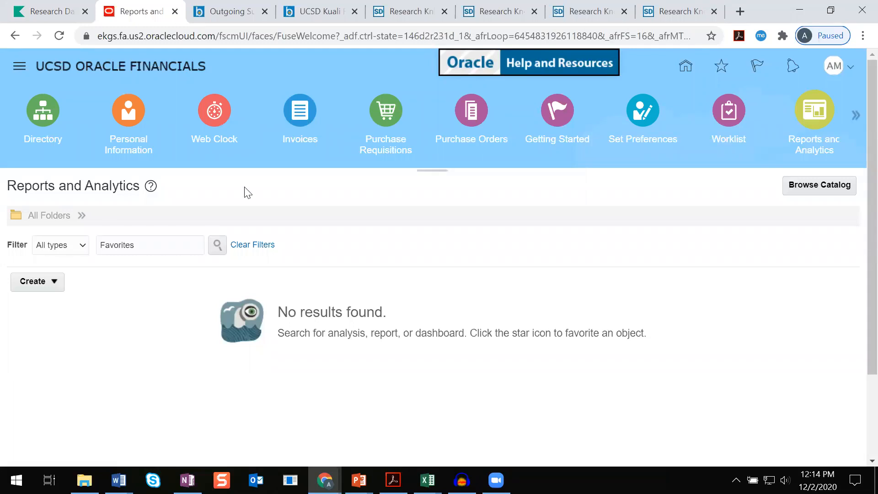
pyautogui.click(81, 215)
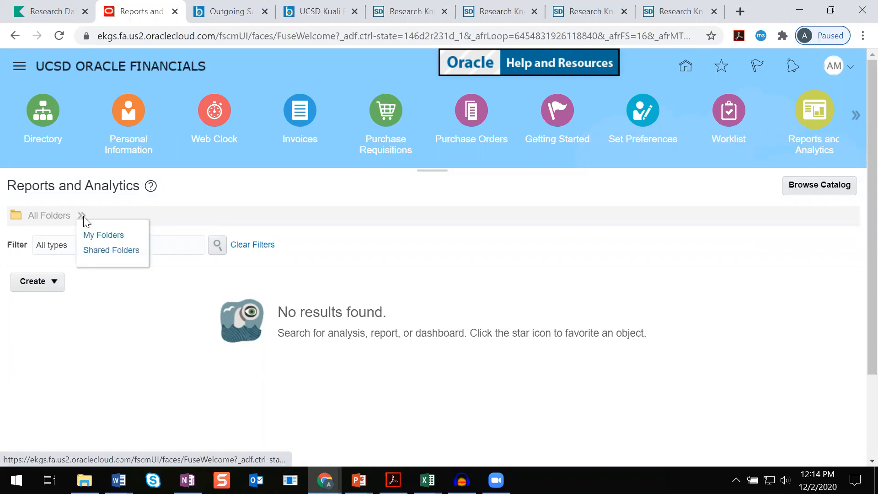
pyautogui.click(110, 255)
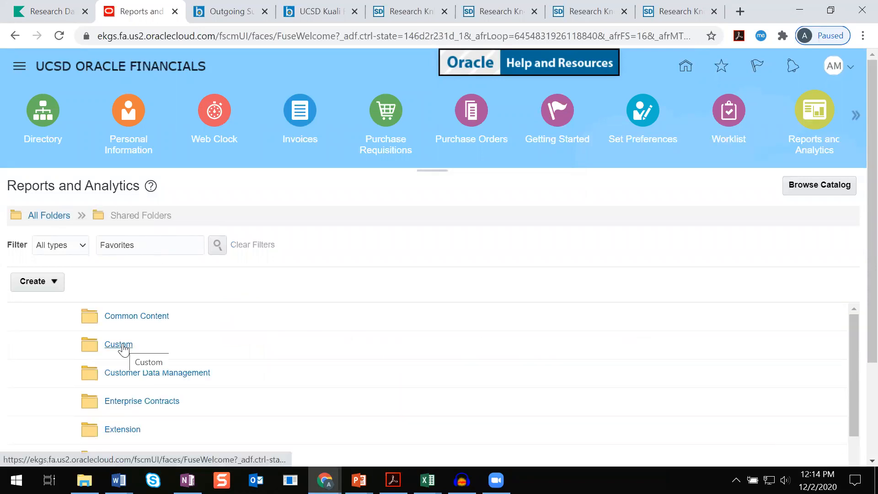
pyautogui.click(122, 344)
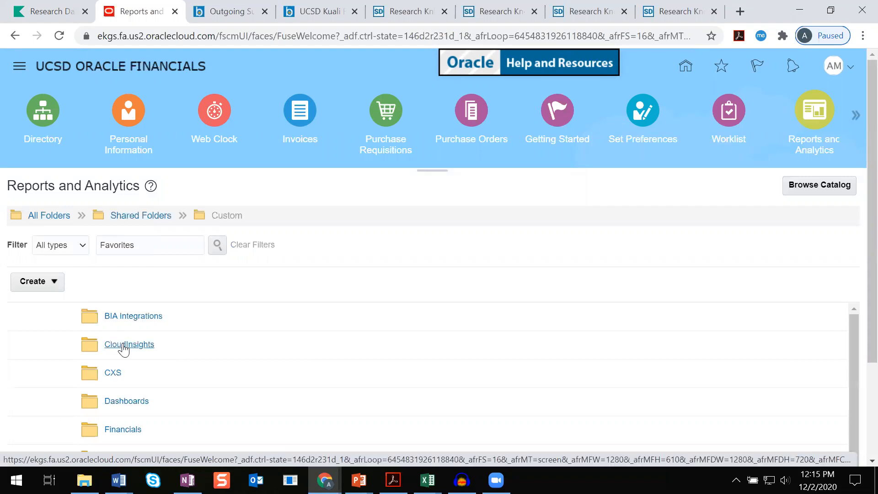
# Open the ofc-suppliers report from Procurement, Central Office, Non-PO Supplier List
pyautogui.scroll(-6, 387, 358)
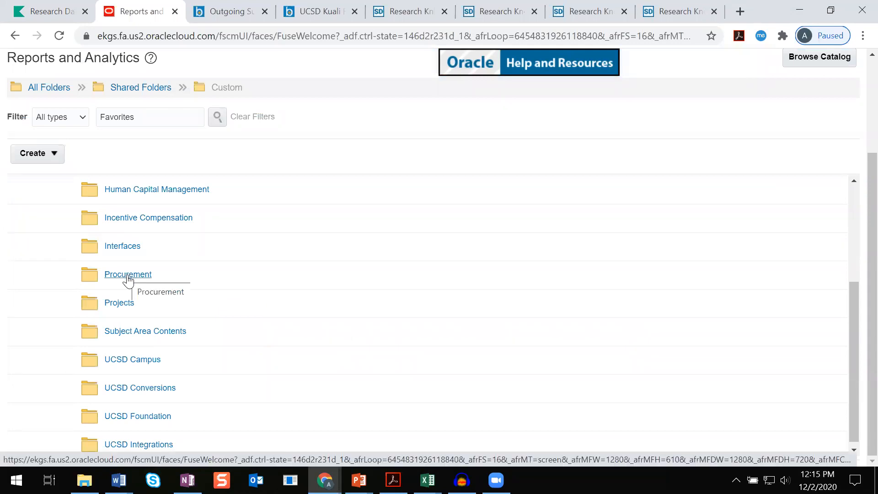
pyautogui.click(128, 276)
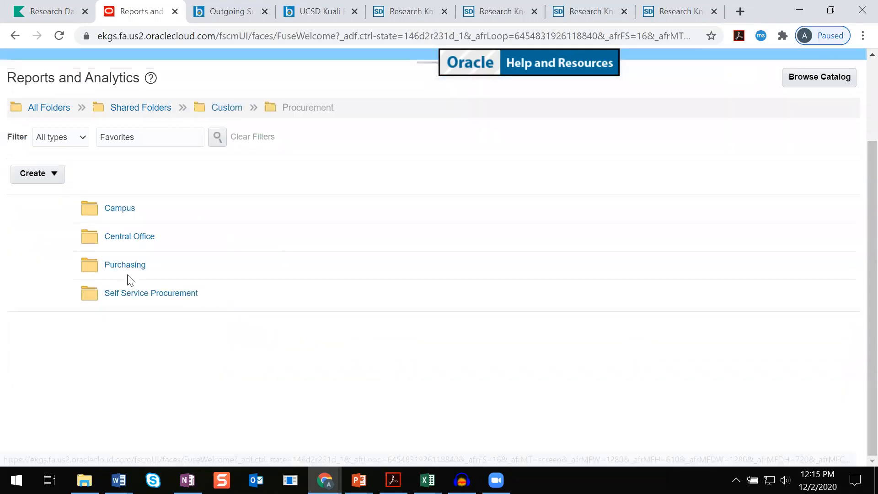
pyautogui.click(140, 241)
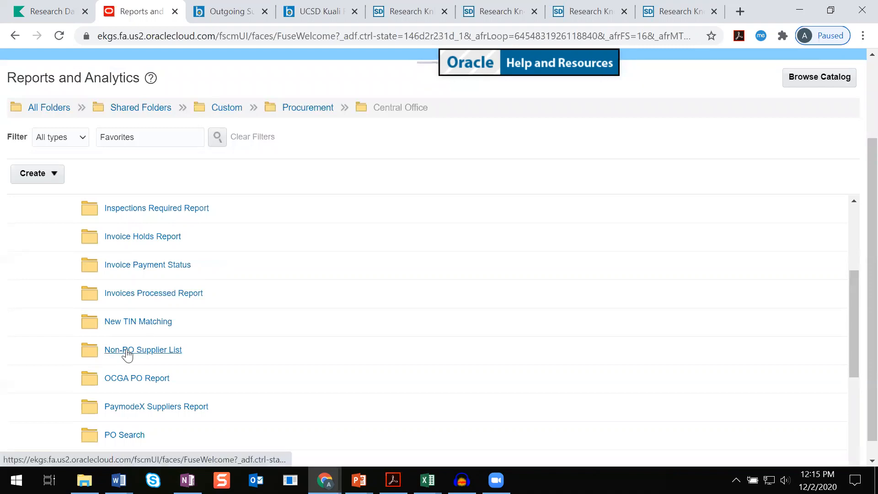
pyautogui.click(156, 351)
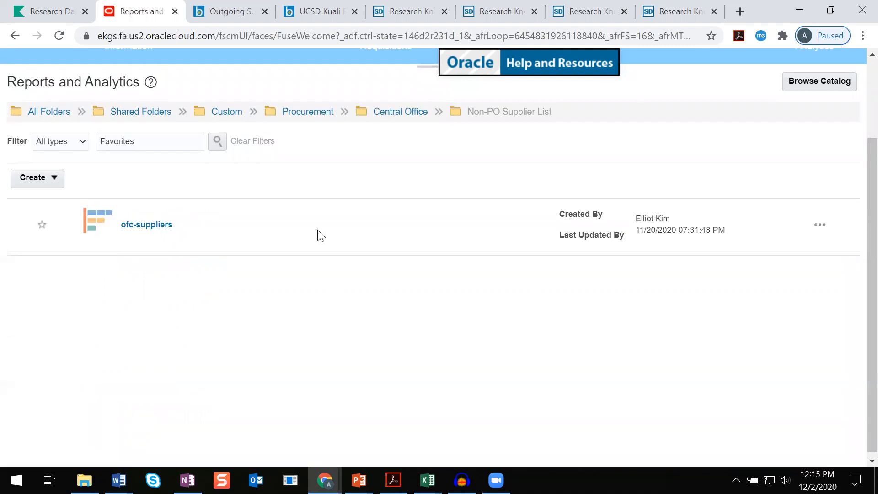
pyautogui.click(156, 226)
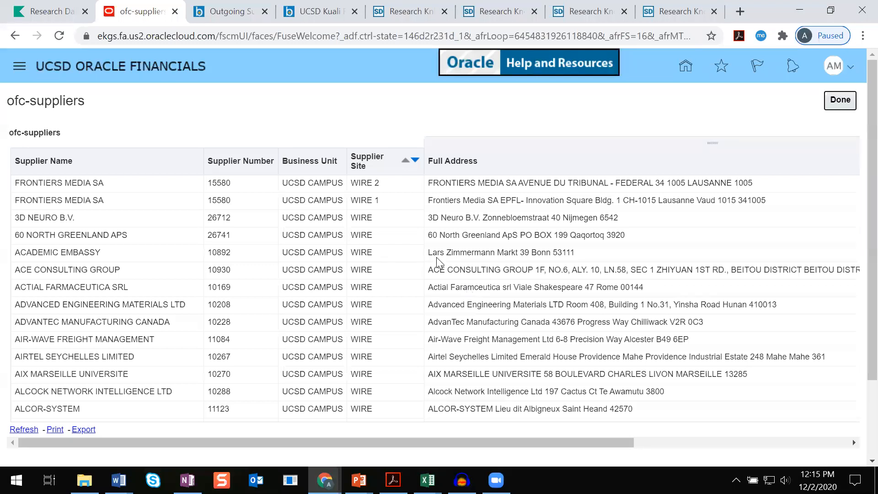
# Export the supplier report and bring up the ofc-suppliers (1) workbook in Excel
pyautogui.click(88, 435)
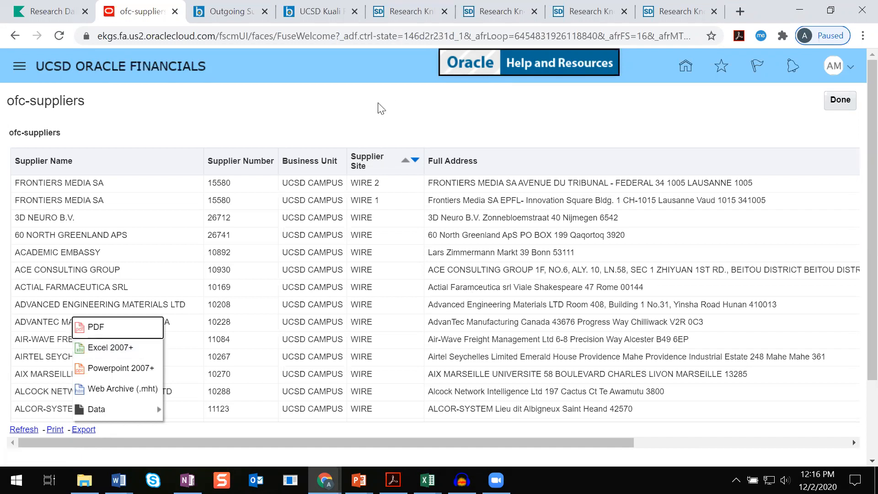
pyautogui.click(182, 133)
pyautogui.moveTo(427, 481)
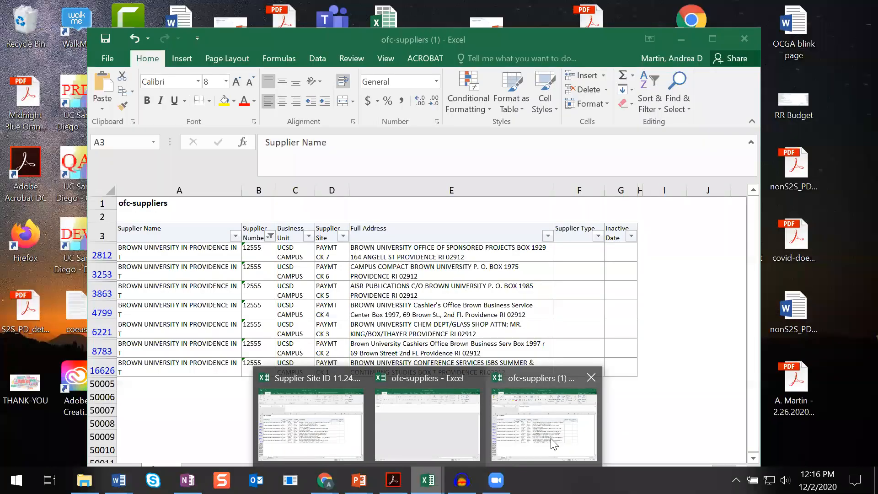
pyautogui.click(554, 443)
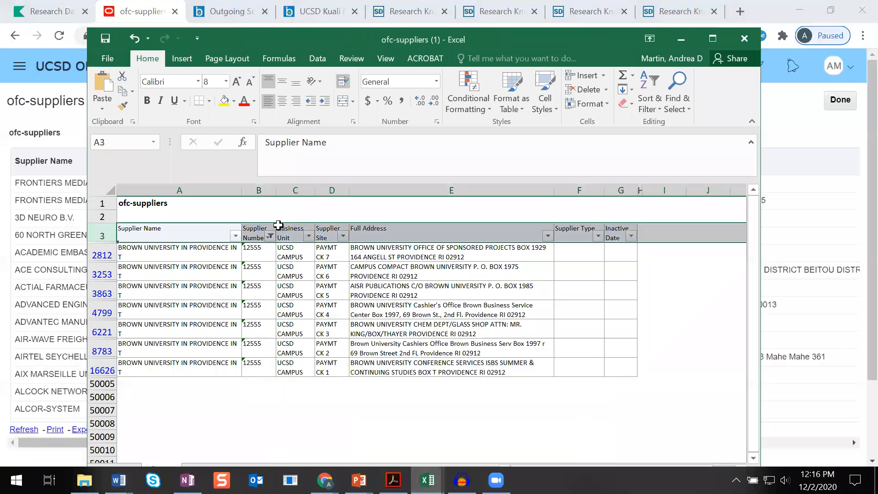
# Reset the Supplier Number filter with an empty Contains condition
pyautogui.click(270, 236)
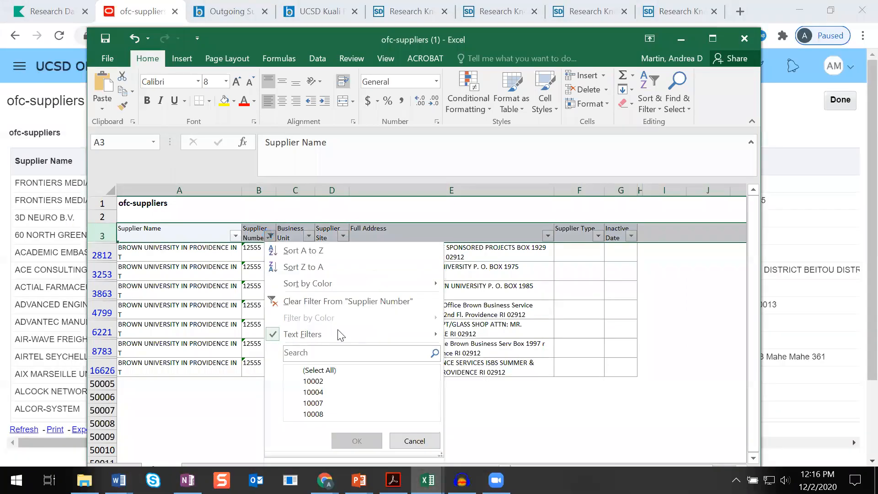
pyautogui.moveTo(345, 339)
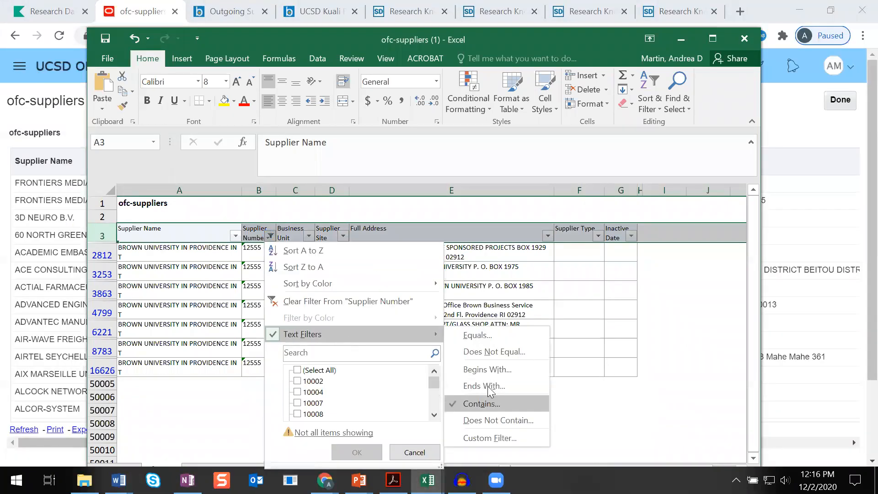
pyautogui.click(485, 403)
pyautogui.click(477, 234)
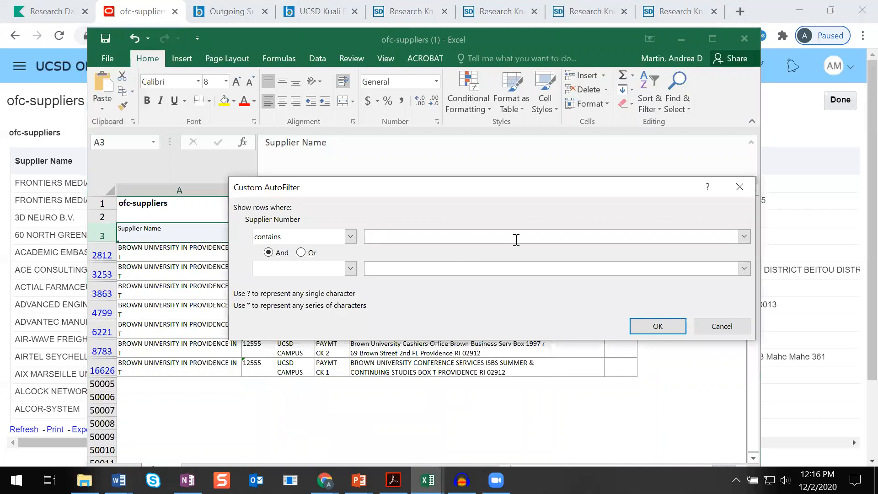
pyautogui.click(658, 326)
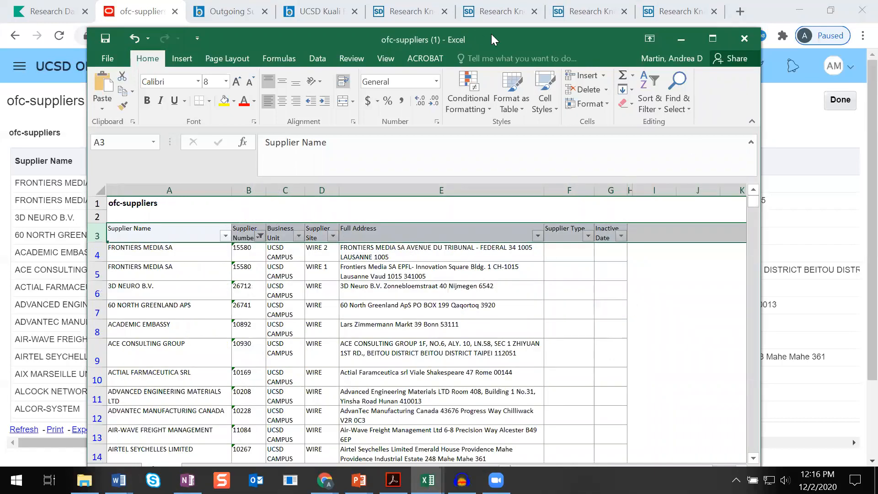
# Filter the Supplier Number column to rows containing 12555
pyautogui.moveTo(503, 32); pyautogui.dragTo(504, 7)
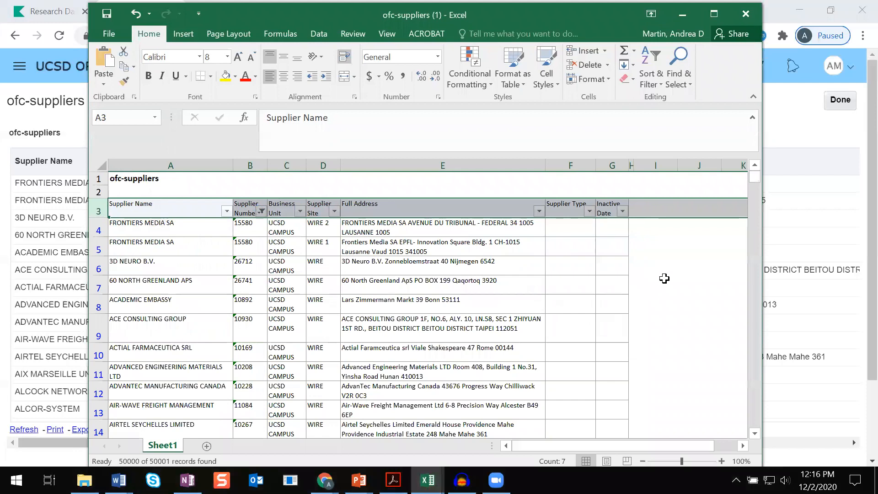
pyautogui.click(615, 233)
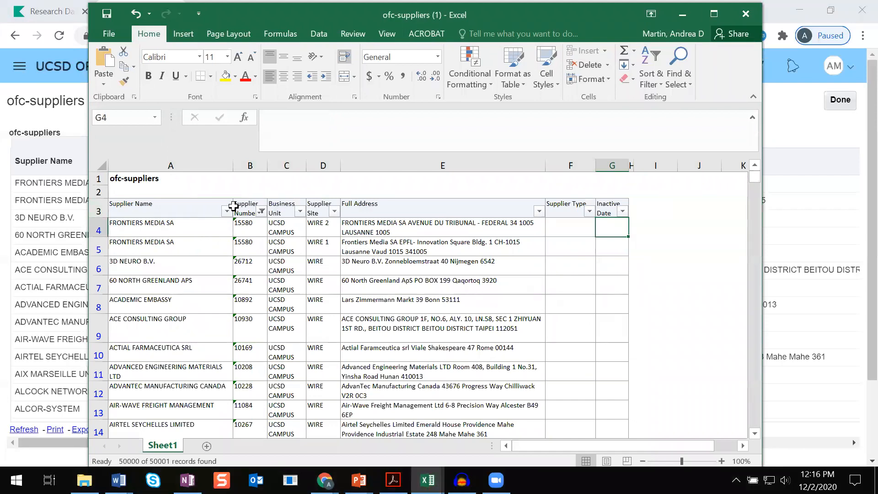
pyautogui.click(261, 211)
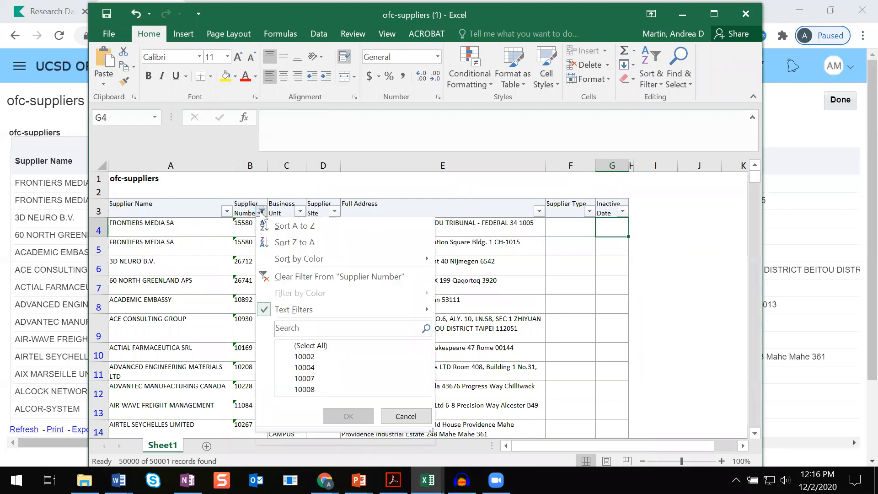
pyautogui.moveTo(286, 314)
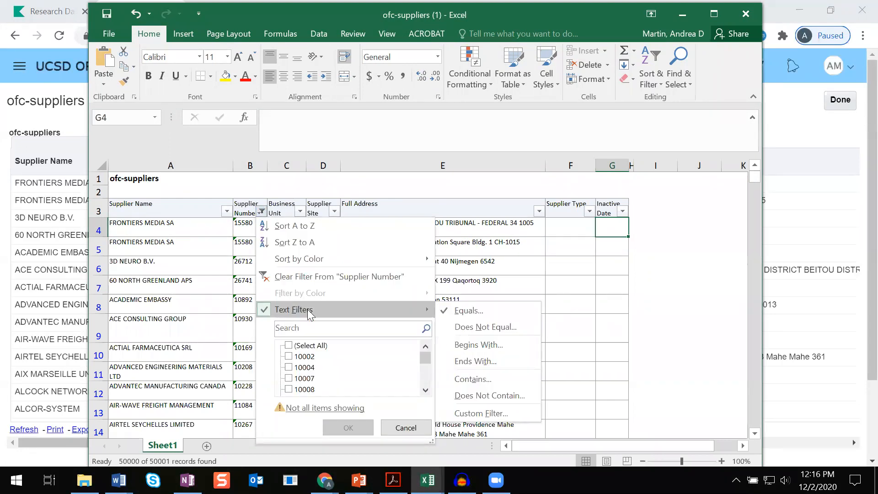
pyautogui.click(484, 379)
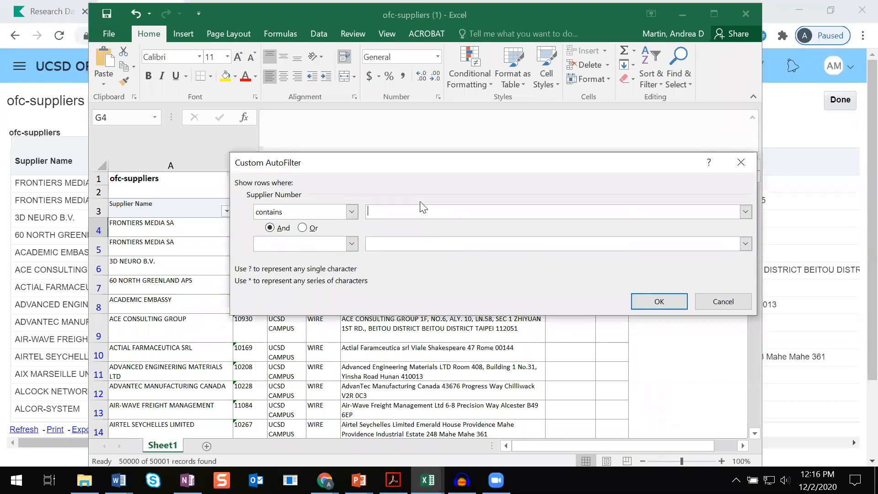
pyautogui.write('12555')
pyautogui.click(662, 300)
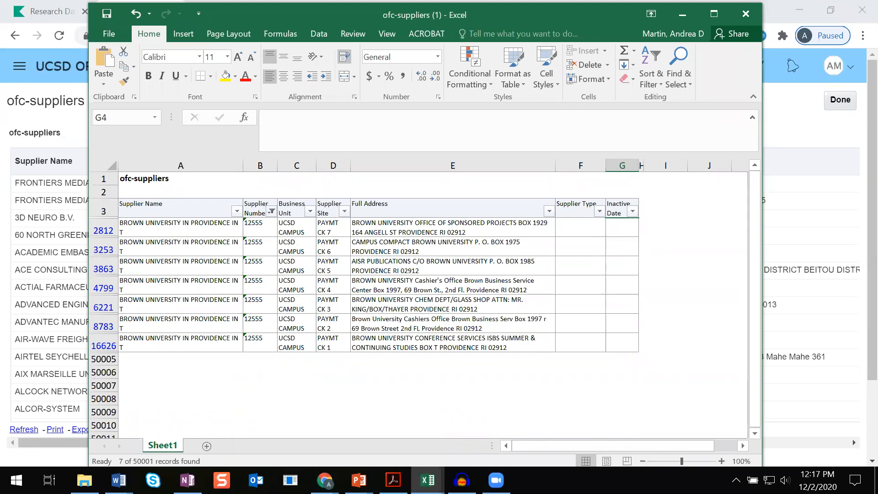
# Copy the supplier site PAYMT CK 7 from the filtered list and minimize Excel
pyautogui.hotkey('alt', 'Tab')
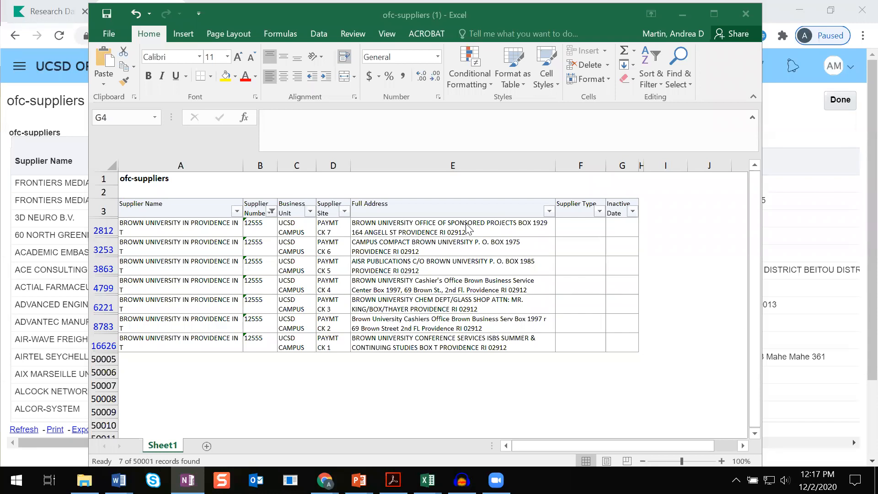
pyautogui.click(326, 232)
pyautogui.doubleClick(319, 226)
pyautogui.moveTo(318, 226); pyautogui.dragTo(357, 234)
pyautogui.hotkey('ctrl', 'c')
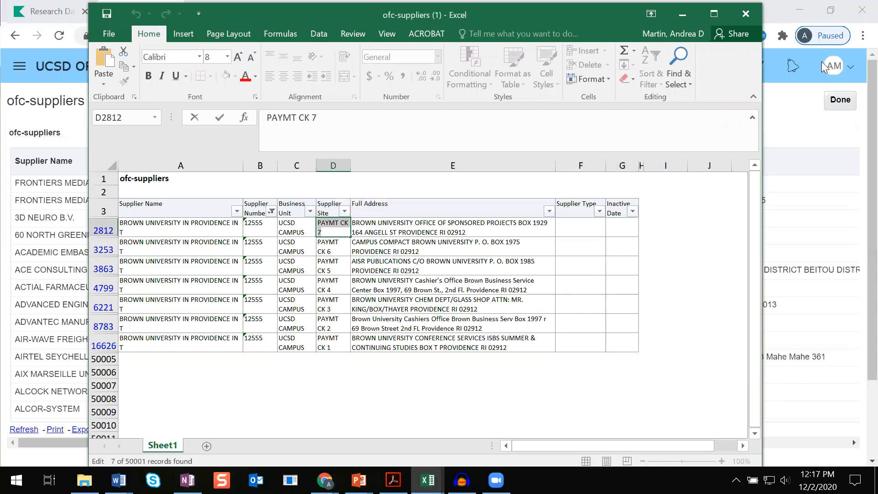
pyautogui.click(683, 14)
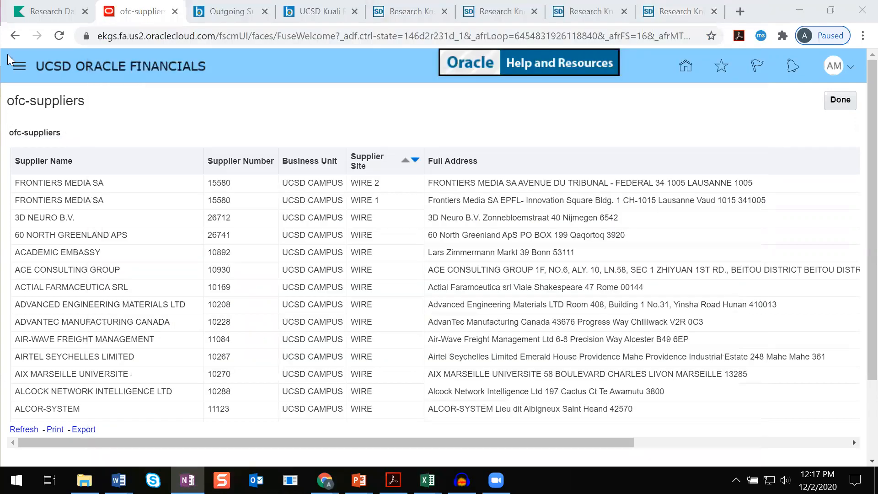
# Replace the subaward's Supplier Site ID with the copied PAYMT CK 7
pyautogui.click(62, 20)
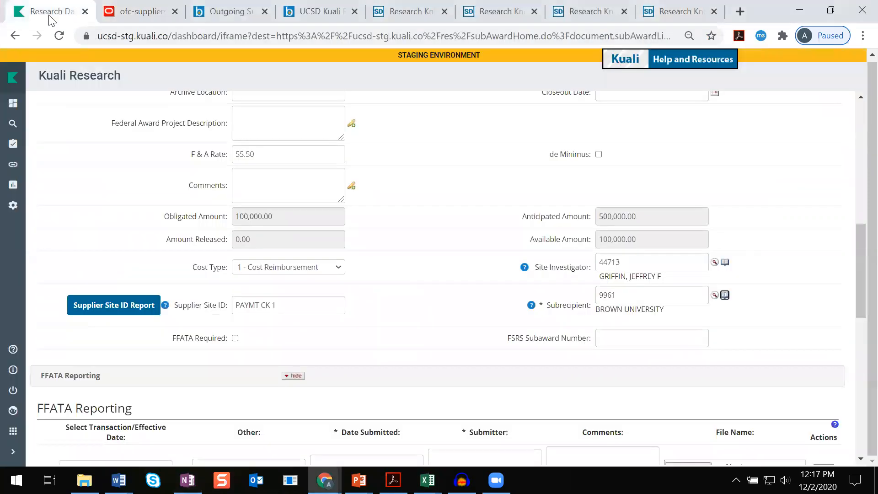
pyautogui.moveTo(314, 305); pyautogui.dragTo(224, 316)
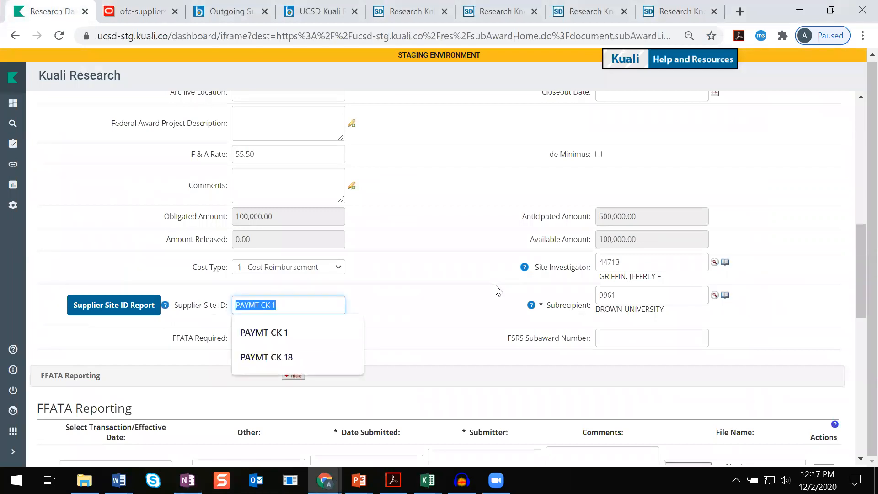
pyautogui.press('BackSpace')
pyautogui.hotkey('ctrl', 'v')
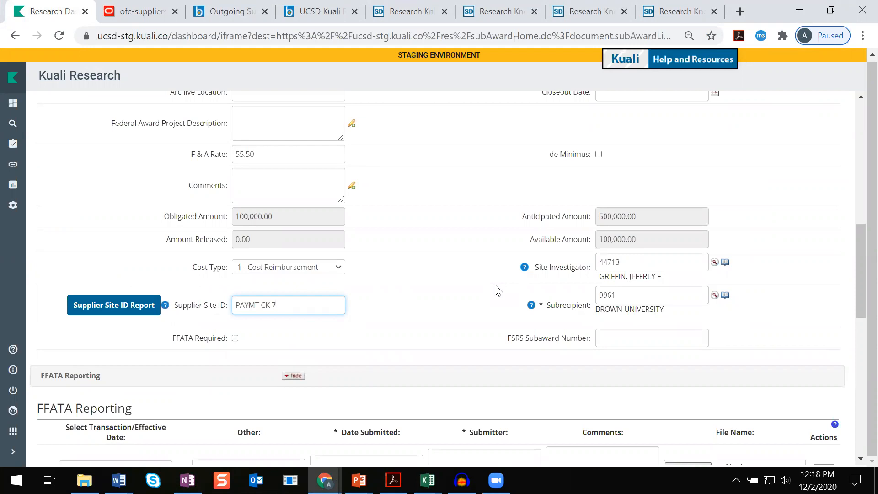
pyautogui.click(147, 11)
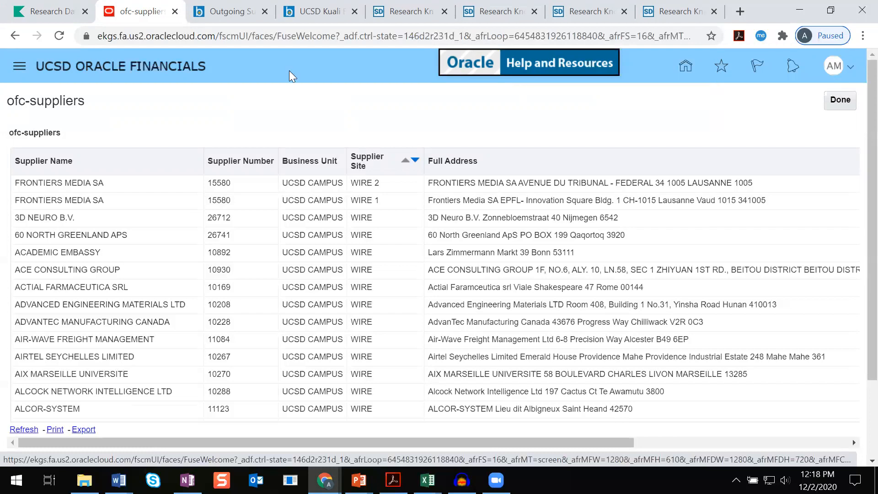
pyautogui.click(56, 17)
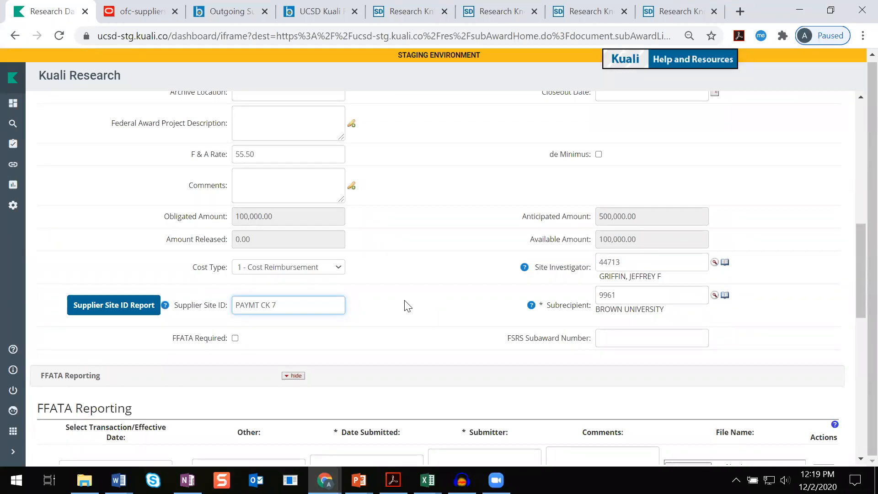
# Save the subaward document
pyautogui.moveTo(167, 308)
pyautogui.scroll(-12, 412, 318)
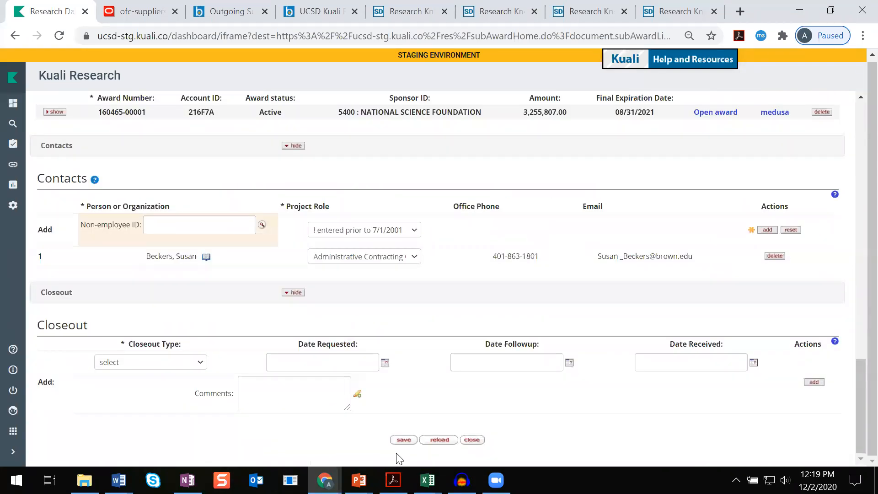
pyautogui.click(404, 439)
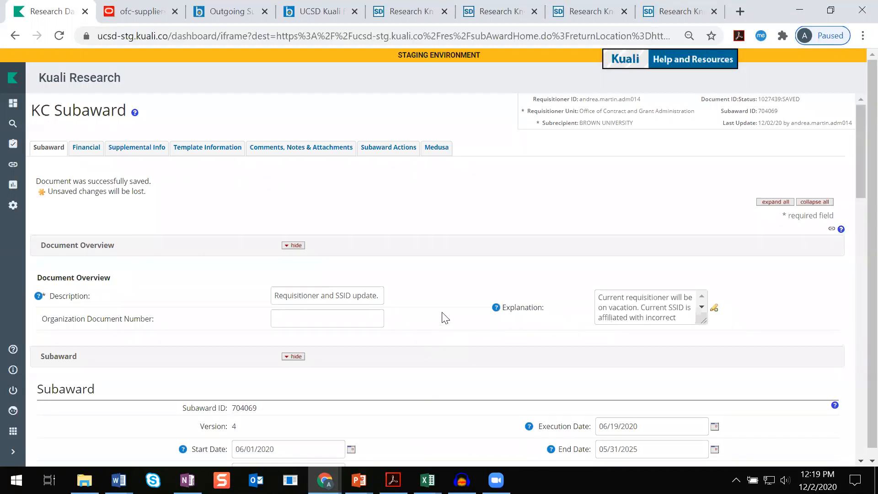
# Open the Subaward Actions section of the subaward
pyautogui.click(396, 154)
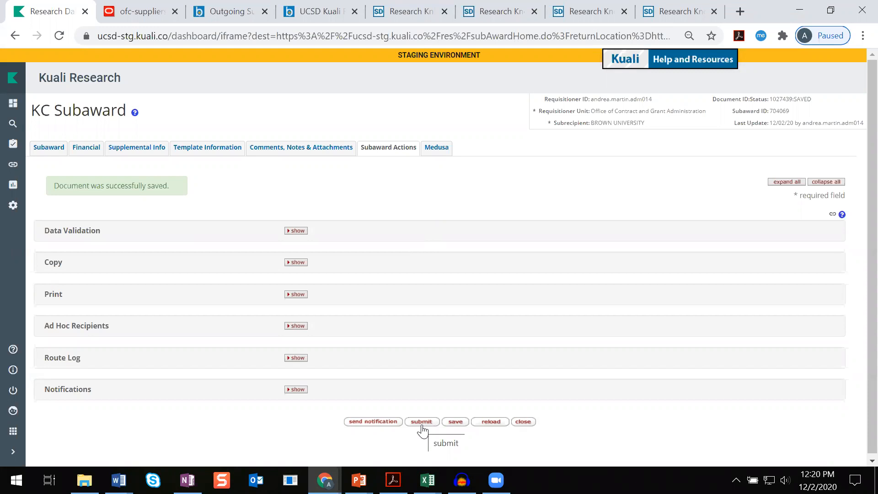
pyautogui.press('XF86AudioRaiseVolume')
pyautogui.press('XF86AudioRaiseVolume')
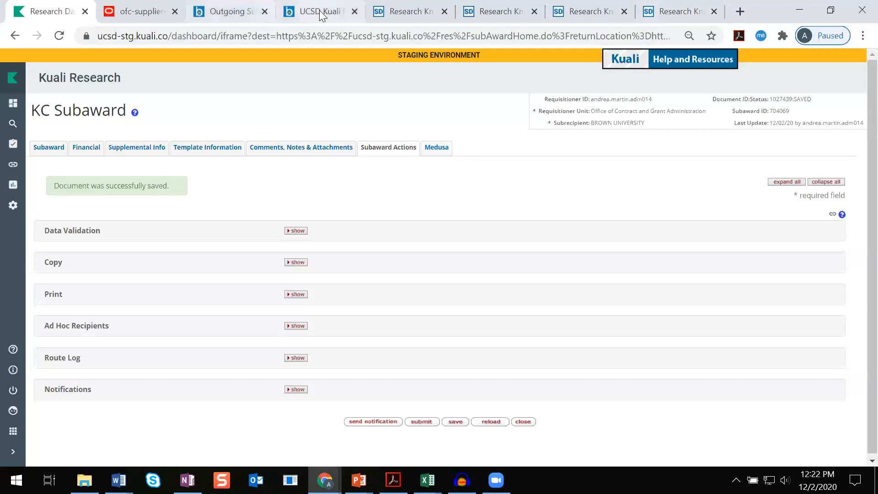
# Go to the Blink site and search it for "kuali research"
pyautogui.click(291, 13)
pyautogui.scroll(3, 255, 137)
pyautogui.click(101, 161)
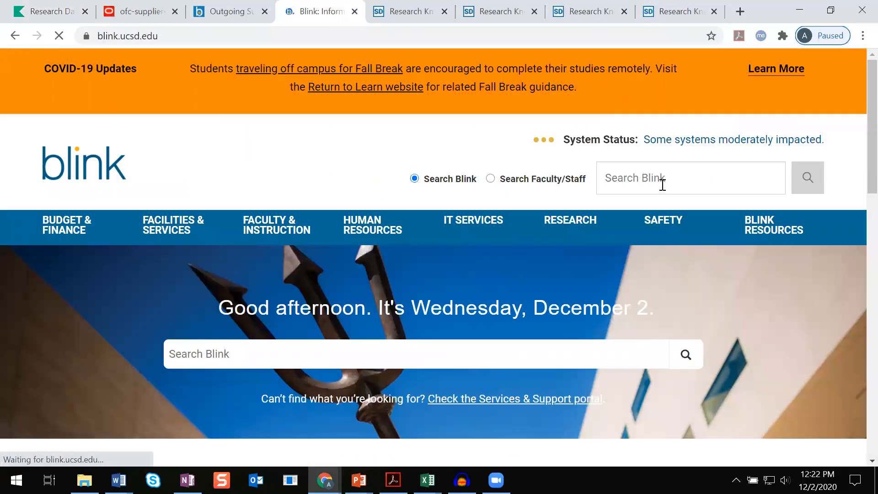
pyautogui.click(663, 180)
pyautogui.press('Down')
pyautogui.press('Return')
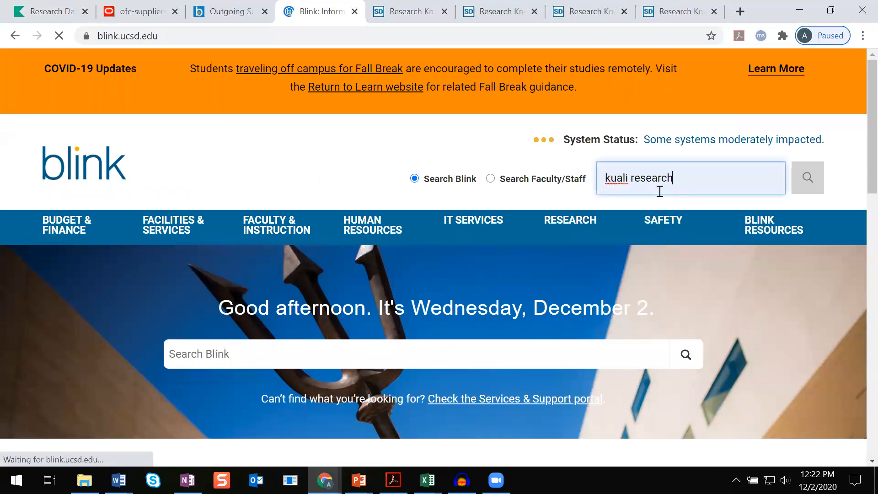
pyautogui.click(803, 182)
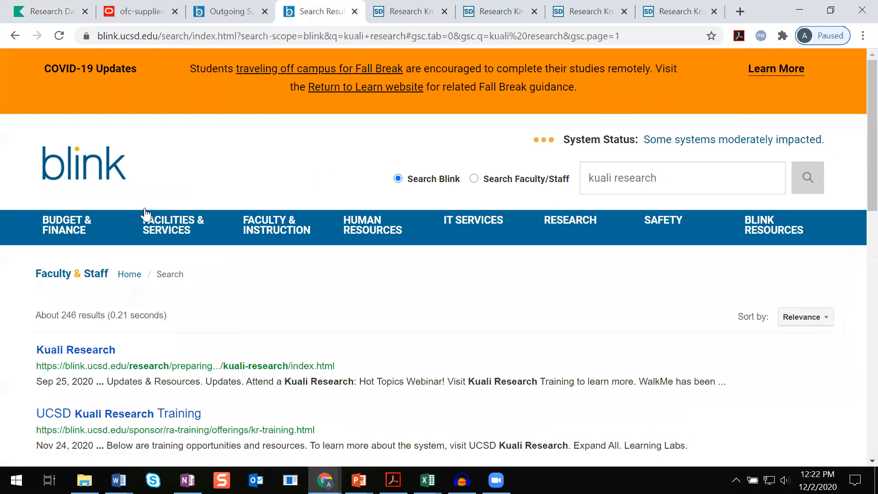
# Open the Kuali Research page and scroll through its updates, help desk and resources sections
pyautogui.click(71, 351)
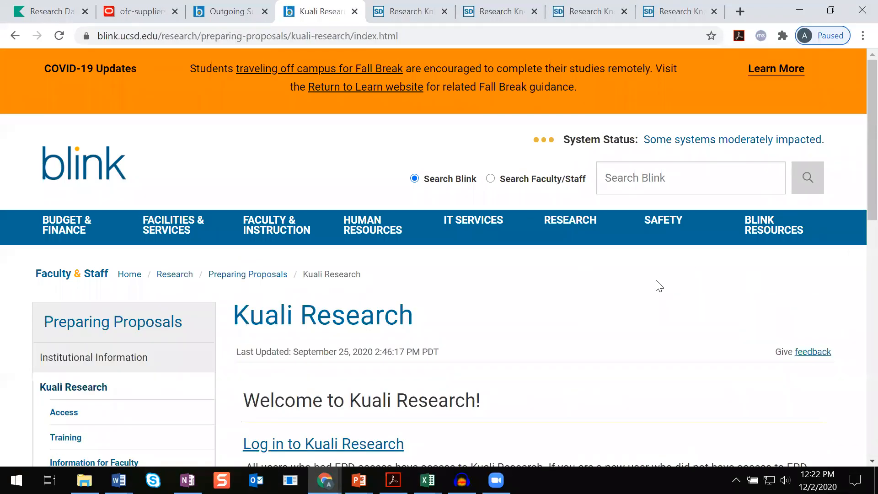
pyautogui.scroll(-6, 657, 285)
pyautogui.scroll(-3, 659, 286)
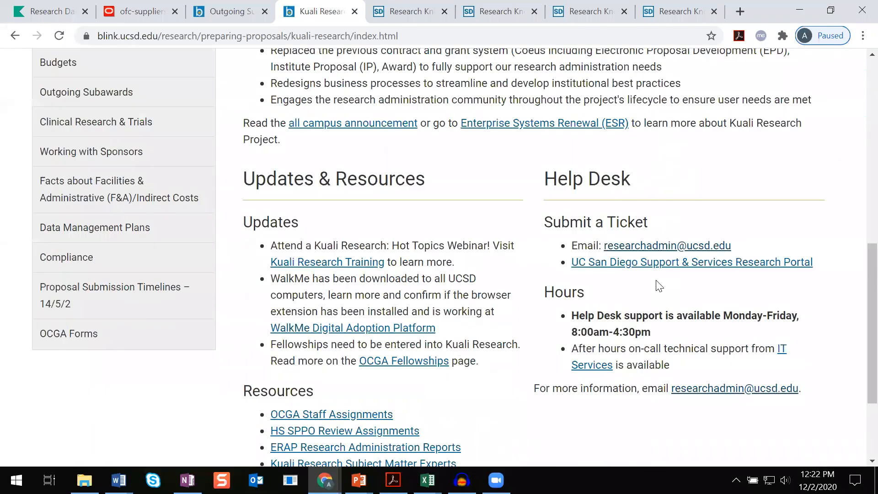
pyautogui.scroll(-1, 656, 282)
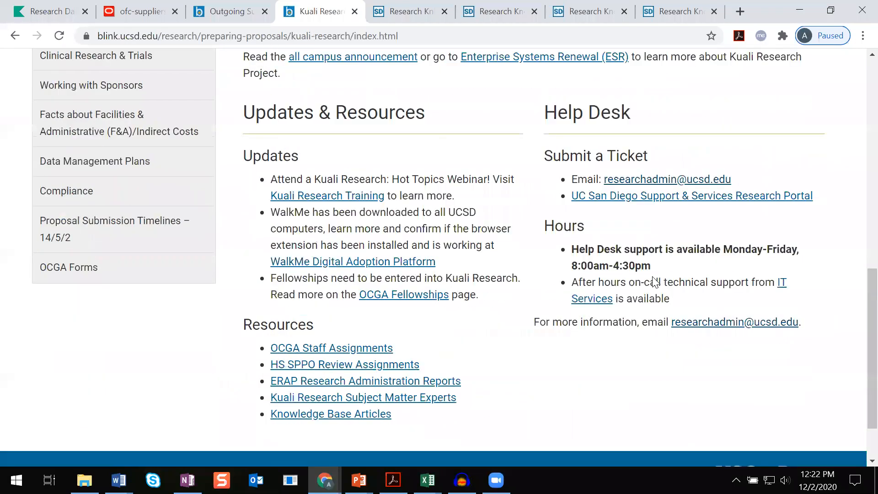
pyautogui.scroll(1, 656, 282)
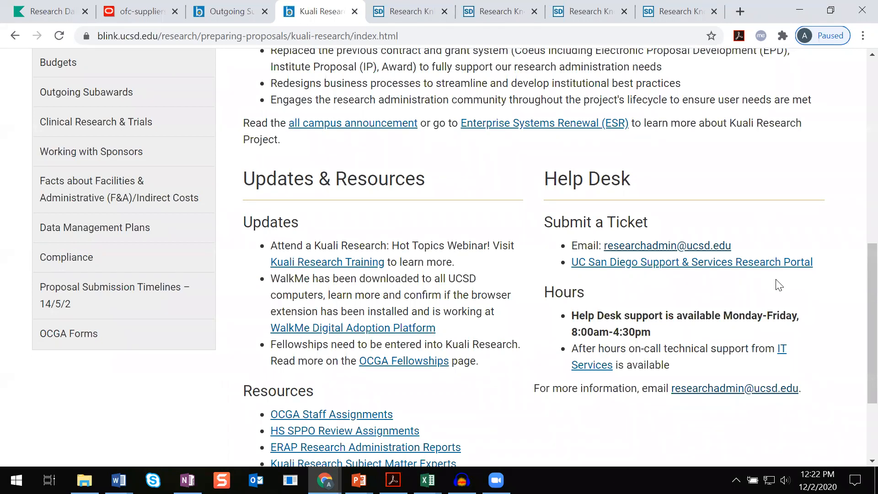
# Glance over the Outgoing Subawards page, then open Knowledge Base Articles from the Kuali Research resources list
pyautogui.click(247, 12)
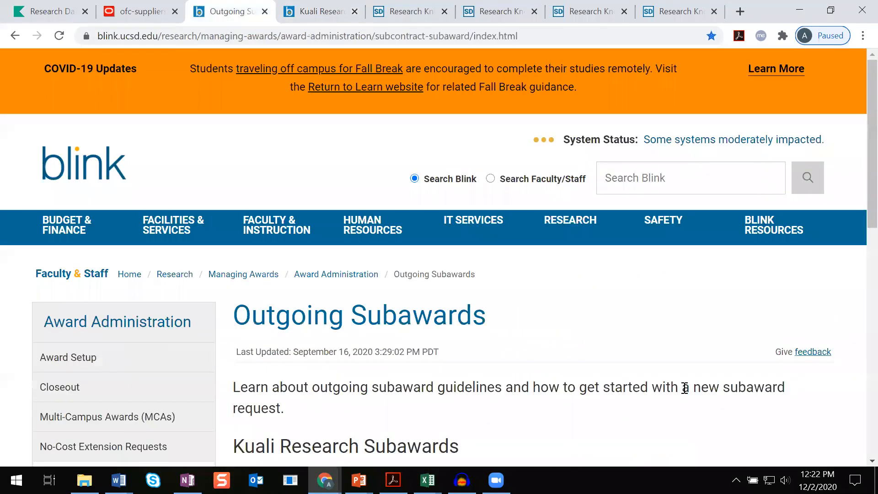
pyautogui.scroll(-20, 685, 388)
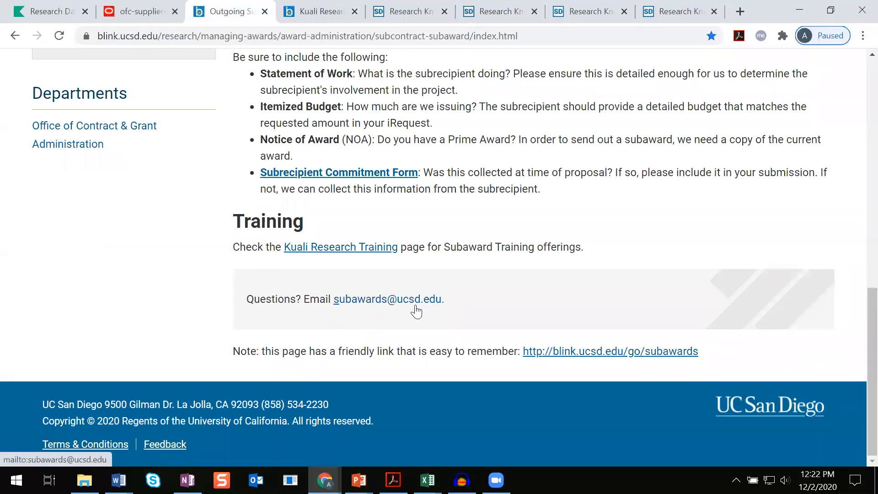
pyautogui.click(318, 13)
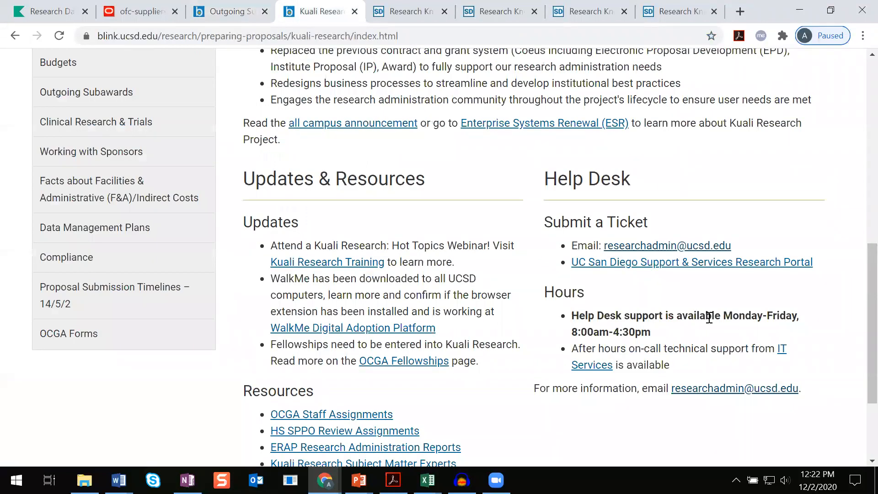
pyautogui.scroll(-3, 707, 335)
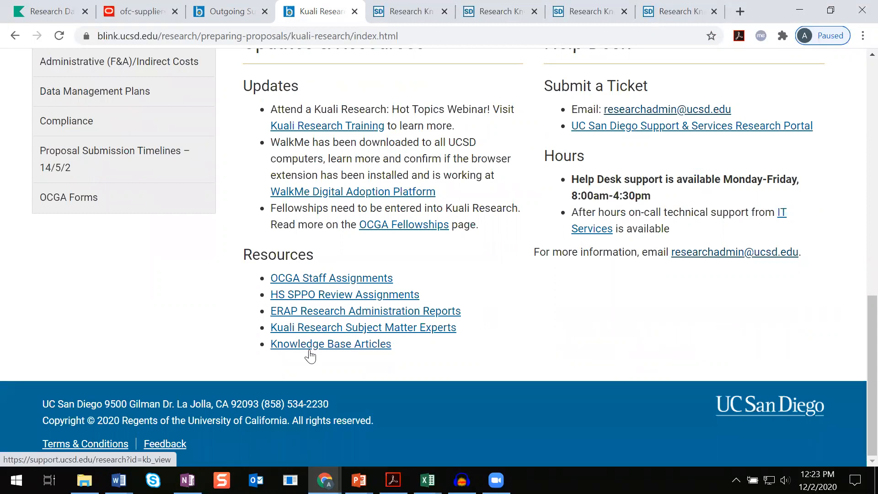
pyautogui.click(310, 353)
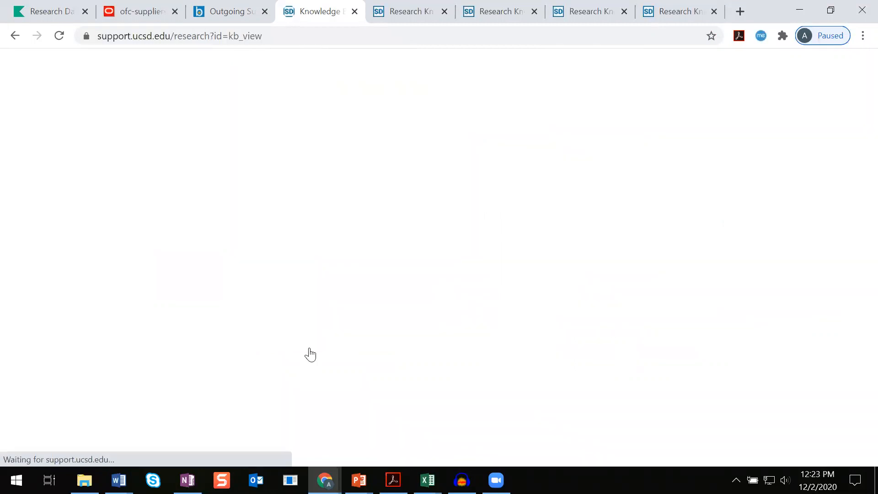
# Open the Kuali Research knowledge article "Updating the Supplier Site ID on a Subaward"
pyautogui.scroll(-5, 458, 314)
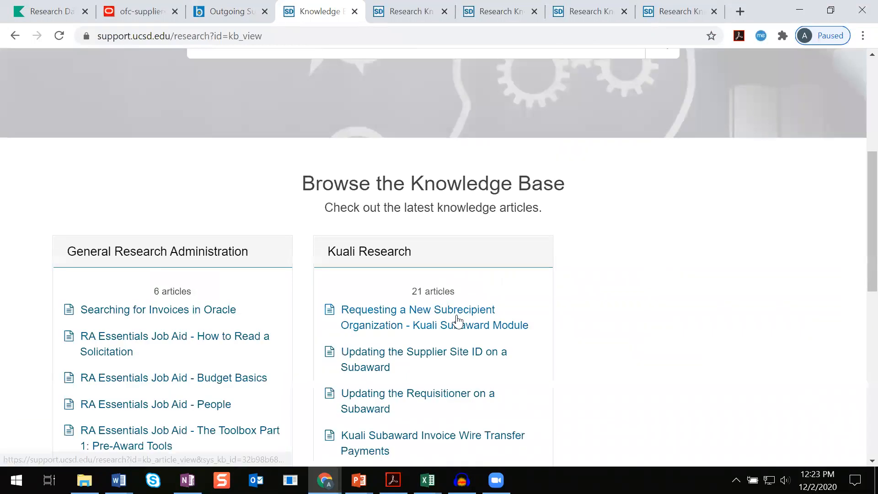
pyautogui.scroll(-2, 458, 315)
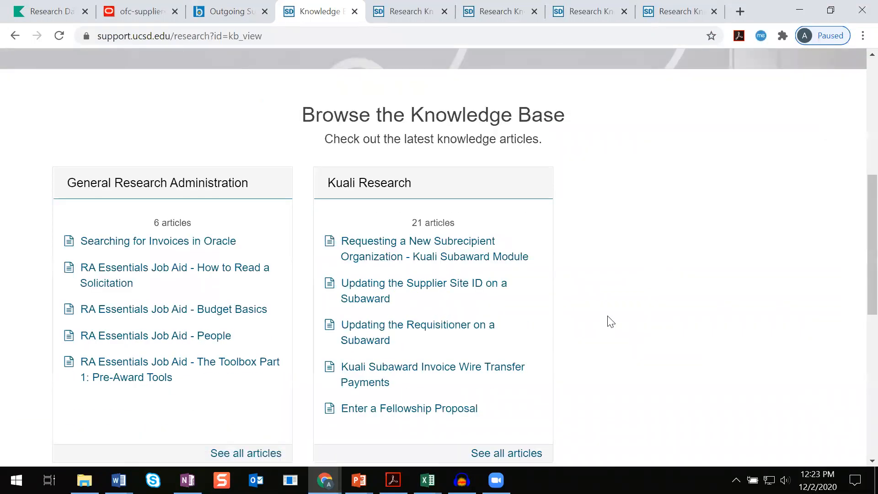
pyautogui.scroll(-2, 611, 322)
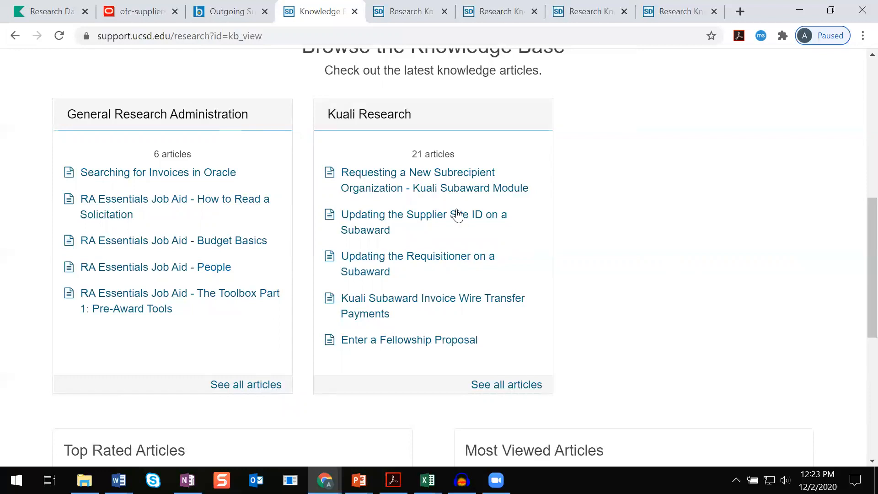
pyautogui.click(401, 220)
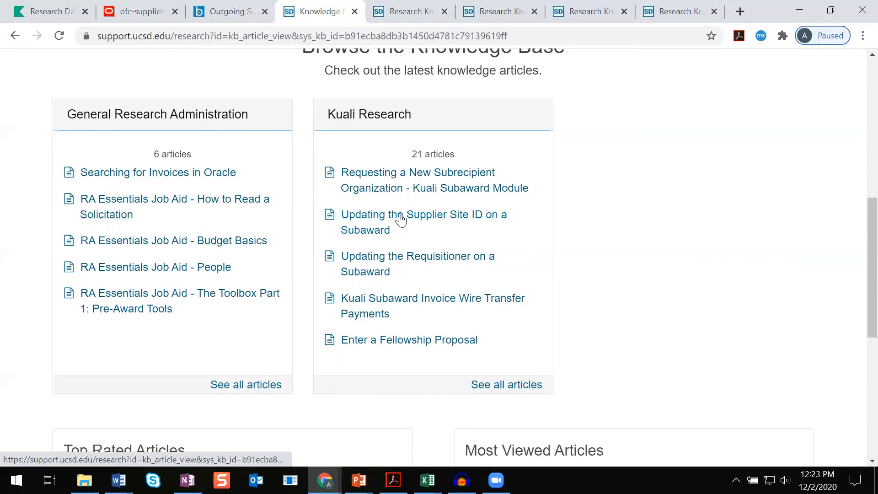